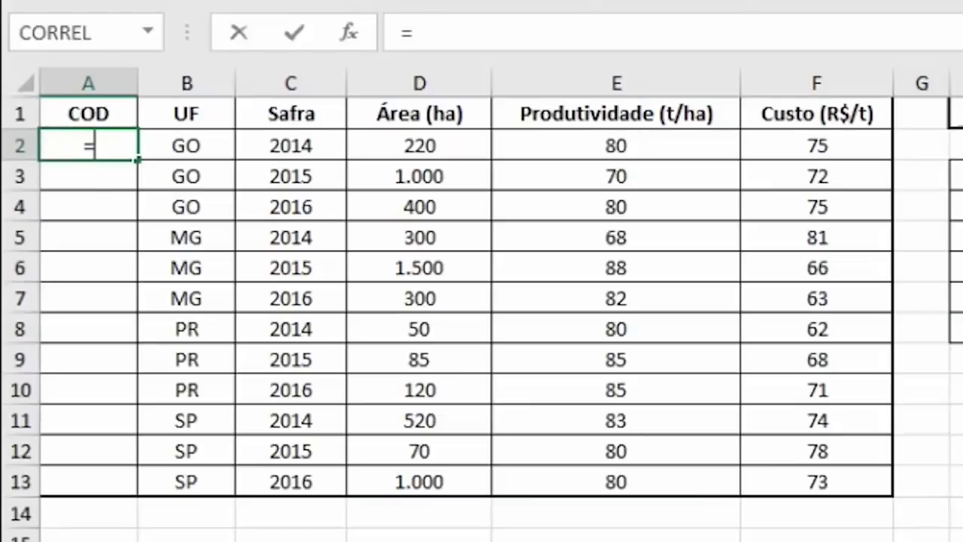
pyautogui.write('&')
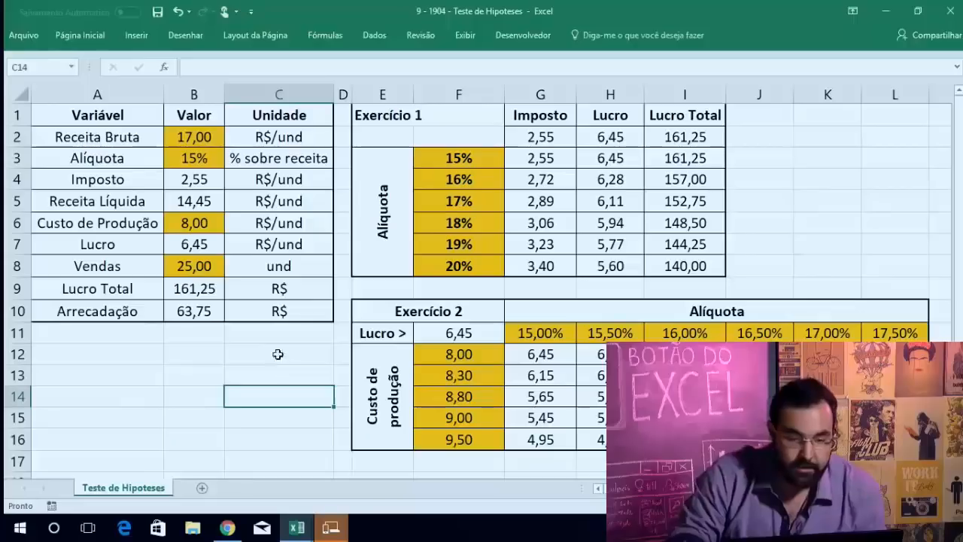
pyautogui.click(276, 352)
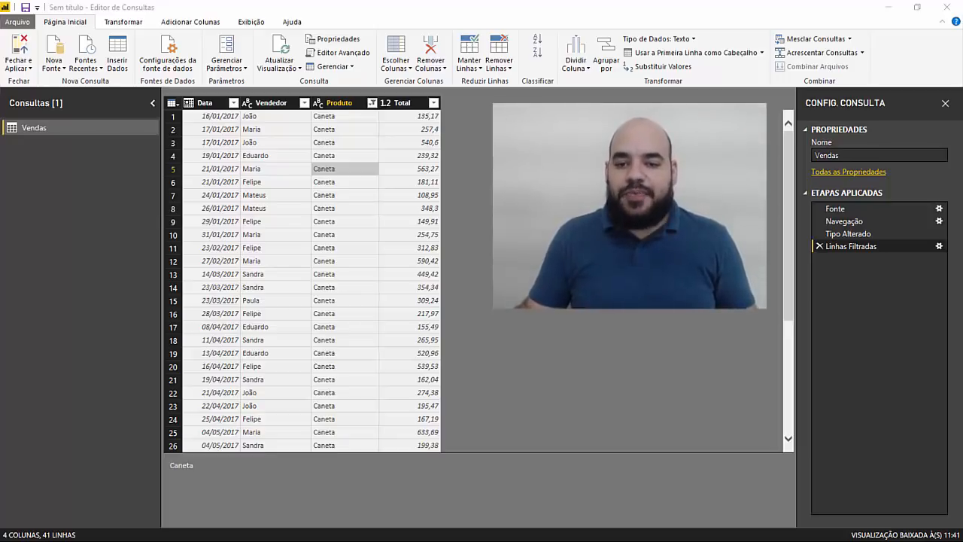
pyautogui.click(444, 8)
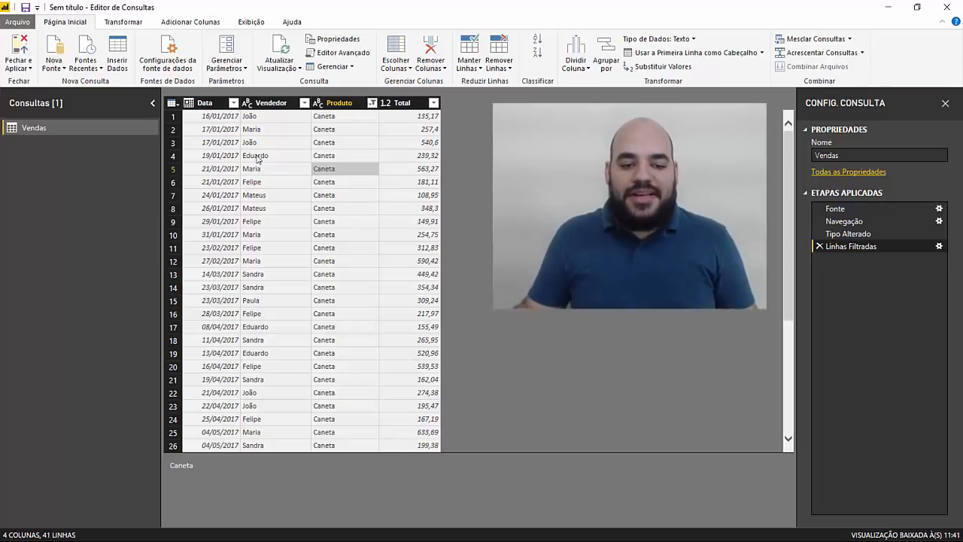
pyautogui.click(213, 130)
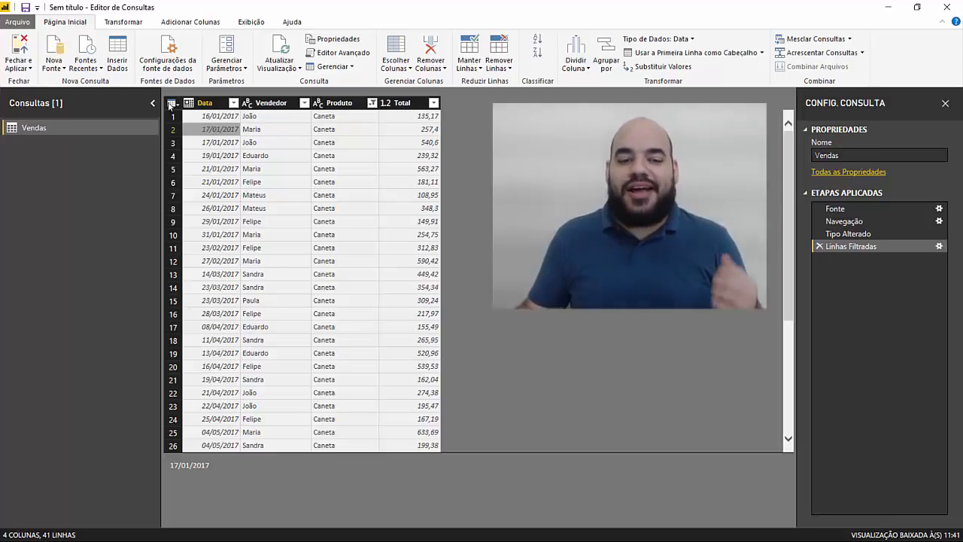
pyautogui.click(235, 155)
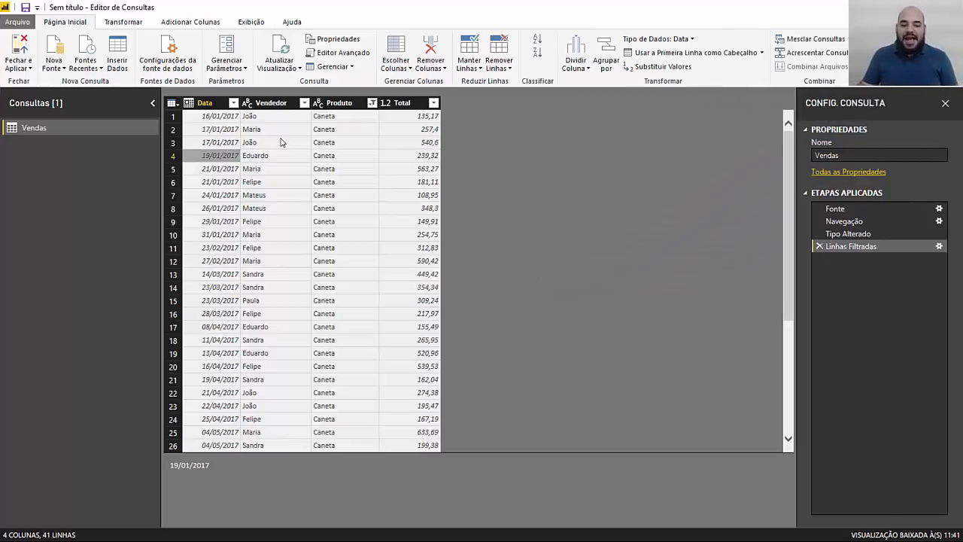
pyautogui.click(273, 156)
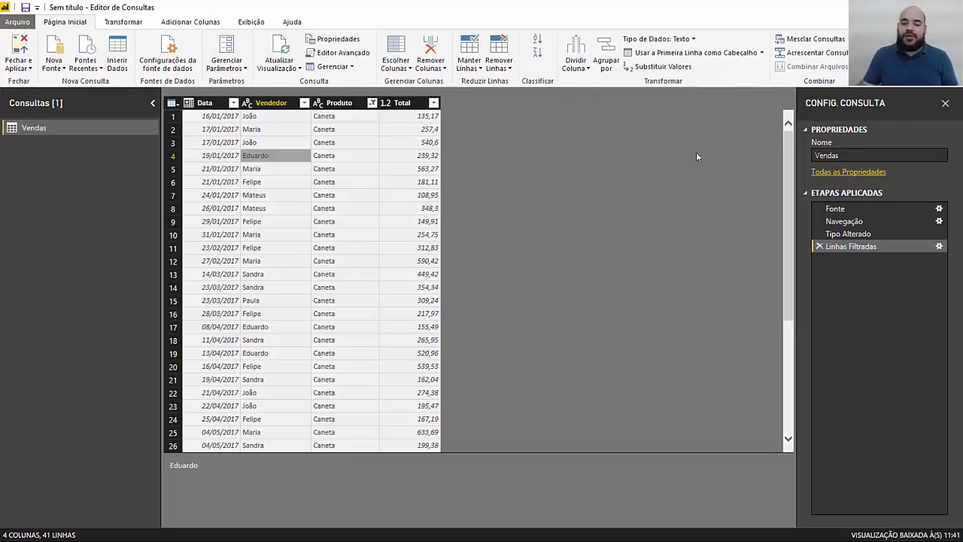
pyautogui.press('Down')
pyautogui.press('Right')
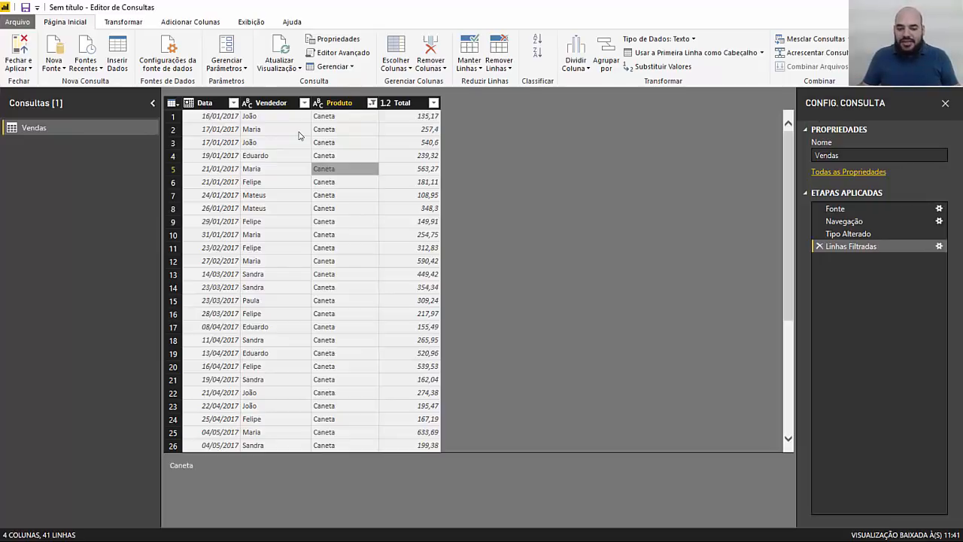
pyautogui.click(345, 181)
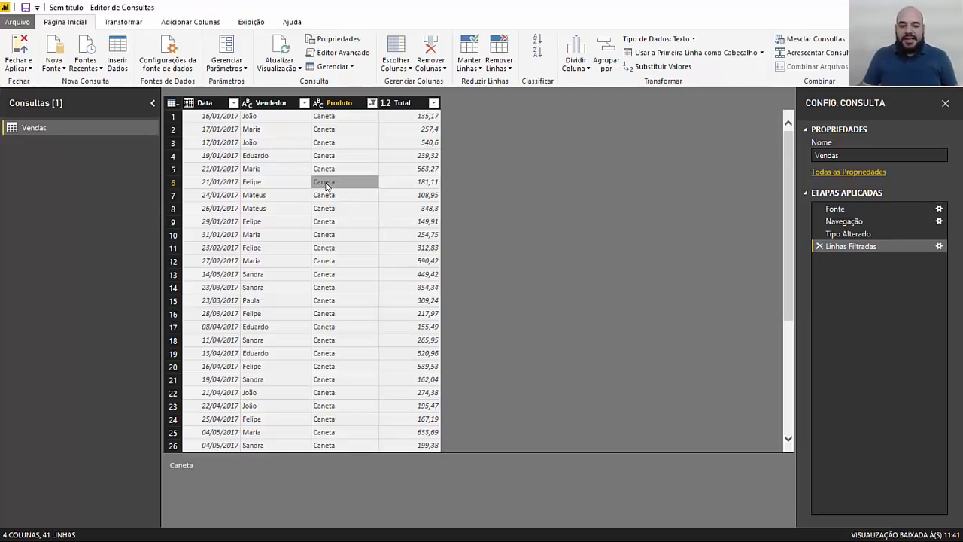
# - Turn on the formula bar in the query editor and view the Vendas query's Tipo Alterado step
pyautogui.click(251, 22)
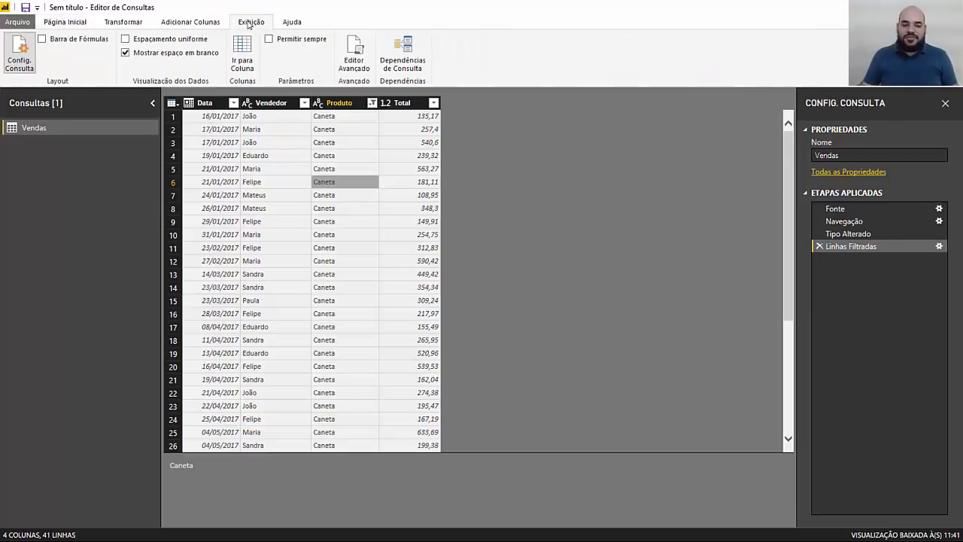
pyautogui.click(79, 39)
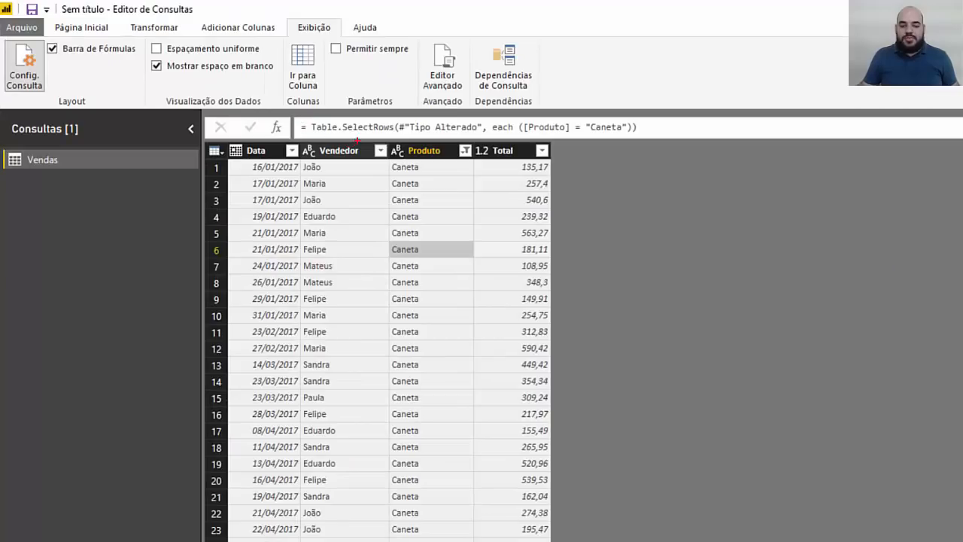
pyautogui.moveTo(357, 138); pyautogui.dragTo(421, 243)
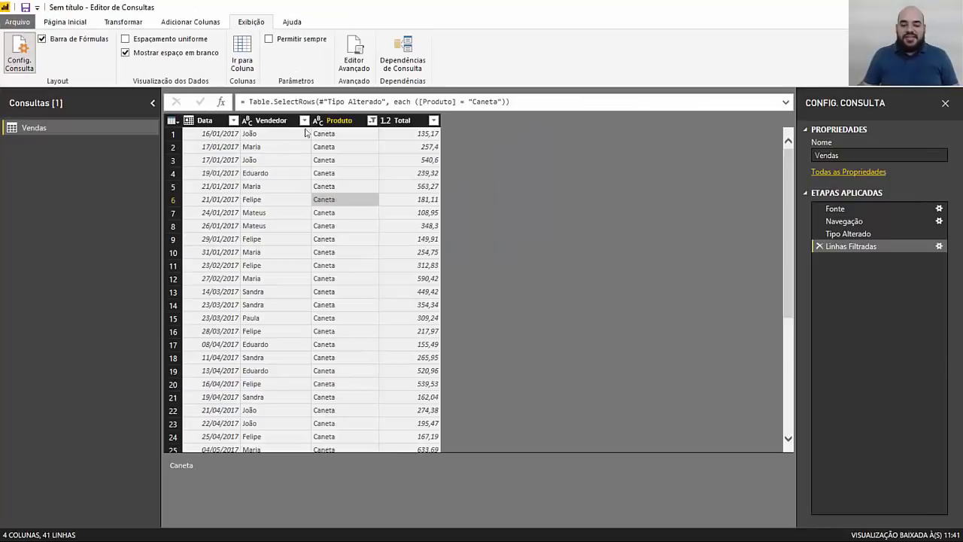
pyautogui.click(441, 234)
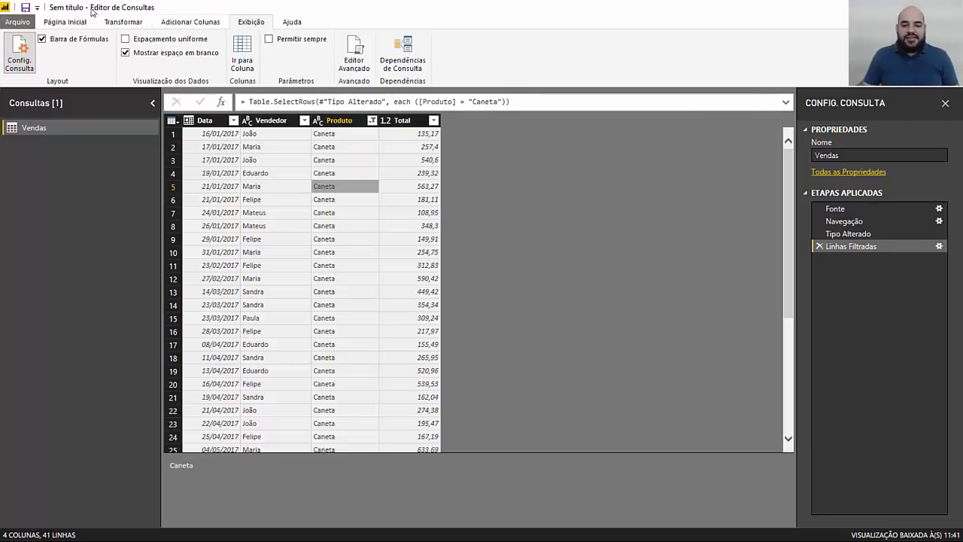
pyautogui.click(55, 43)
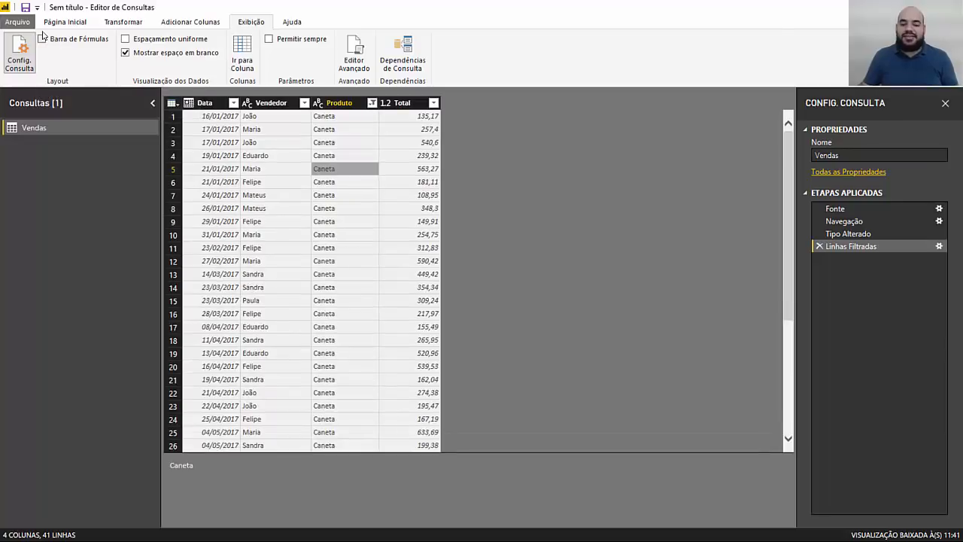
pyautogui.click(43, 36)
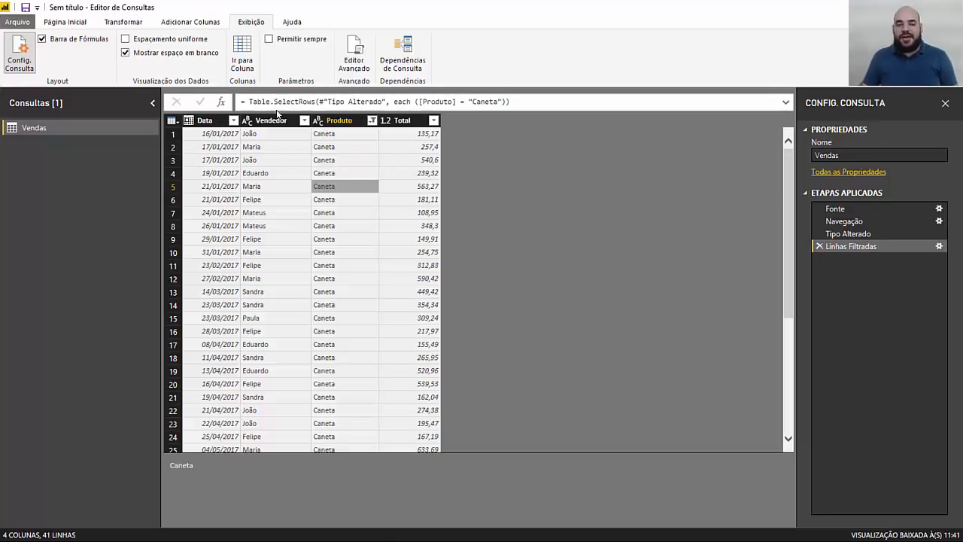
pyautogui.click(853, 235)
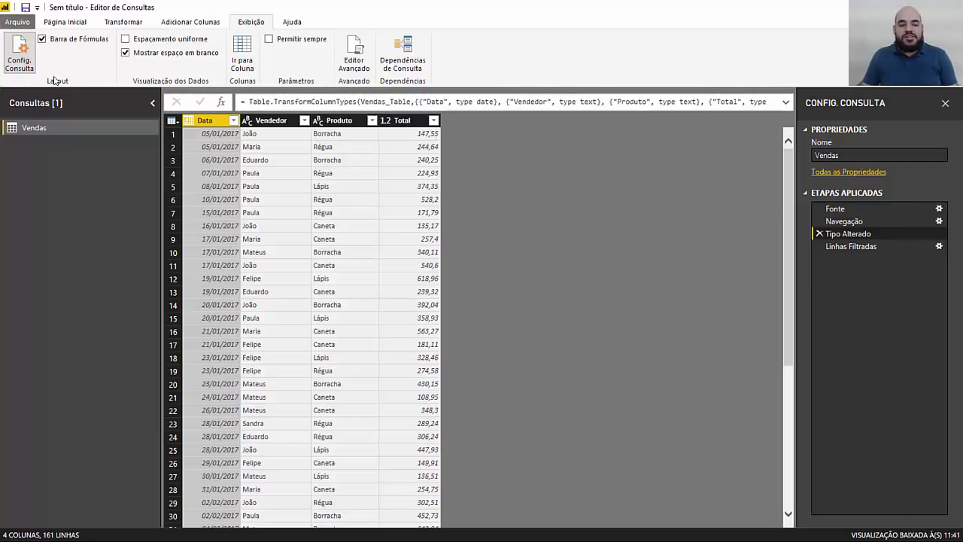
# - Import Frutas.txt from the Exemplos folder as a new text query, using Tabulação as the delimiter
pyautogui.click(66, 22)
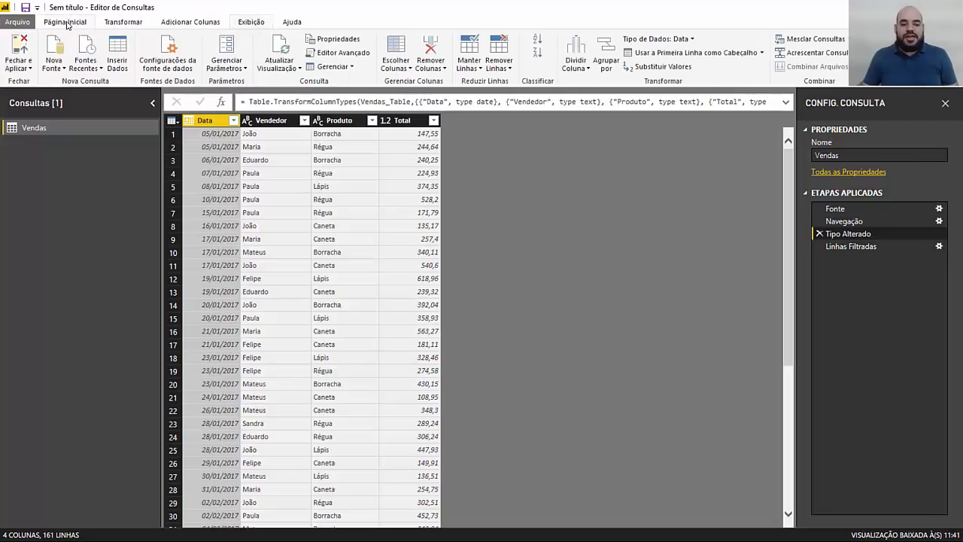
pyautogui.click(60, 68)
pyautogui.click(108, 182)
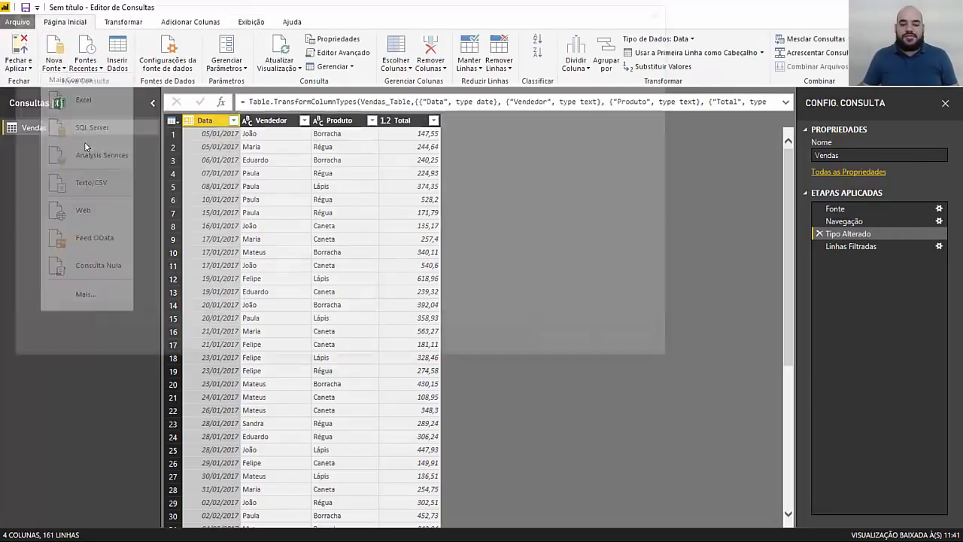
pyautogui.click(204, 89)
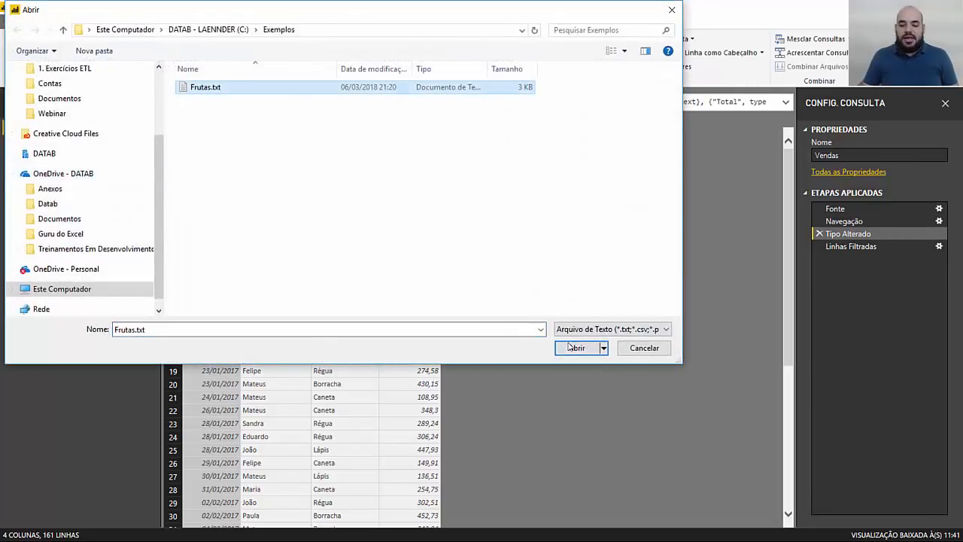
pyautogui.press('Return')
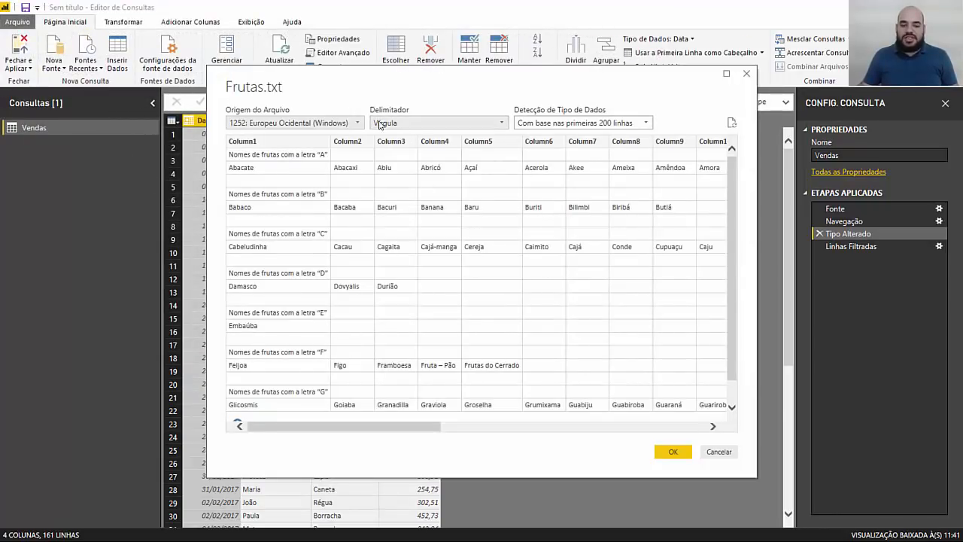
pyautogui.click(400, 125)
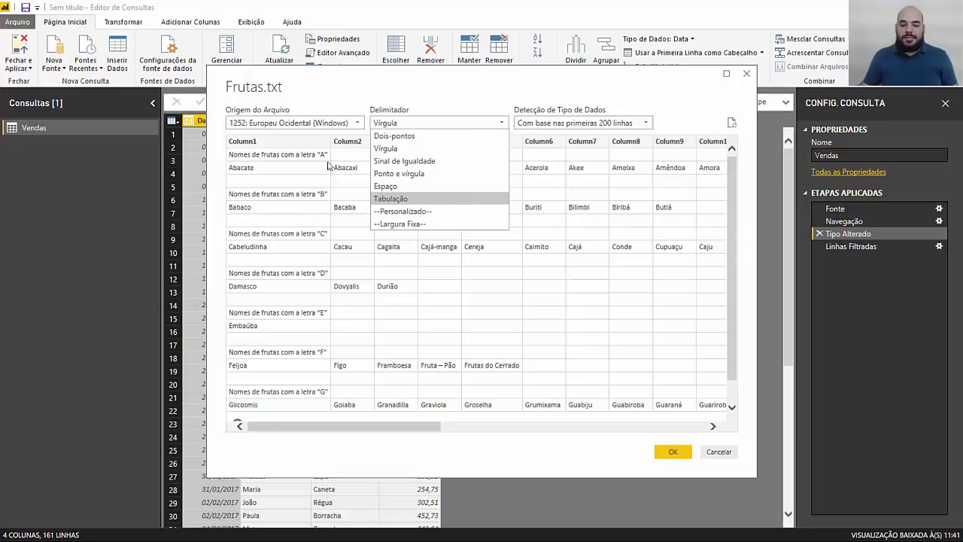
pyautogui.click(390, 199)
pyautogui.click(672, 452)
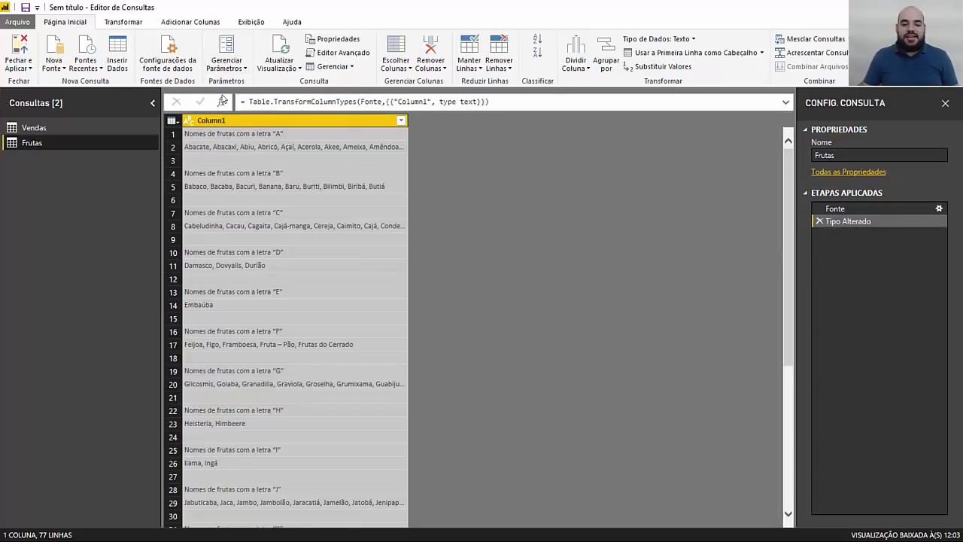
# - Review the Frutas query's Fonte step and delete its Tipo Alterado step
pyautogui.click(867, 210)
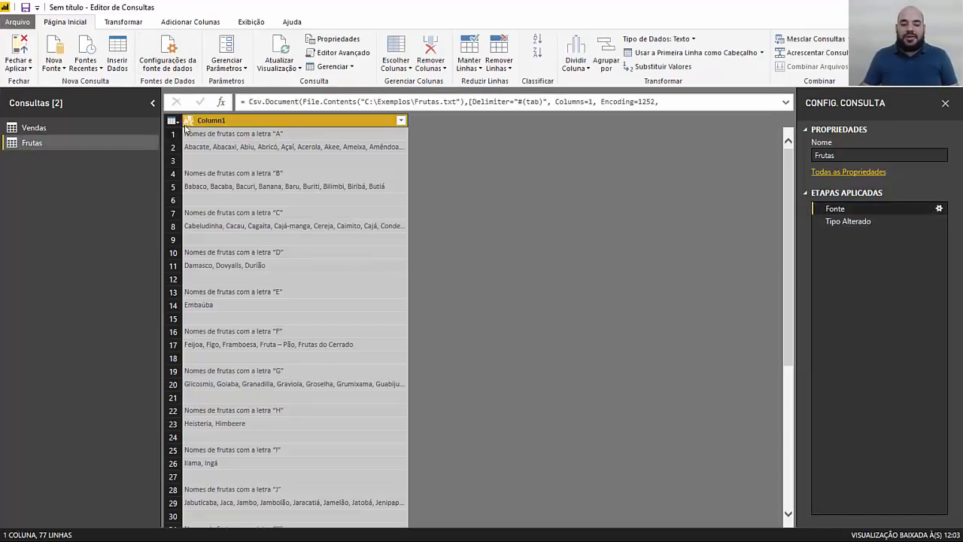
pyautogui.hotkey('ctrl', '2')
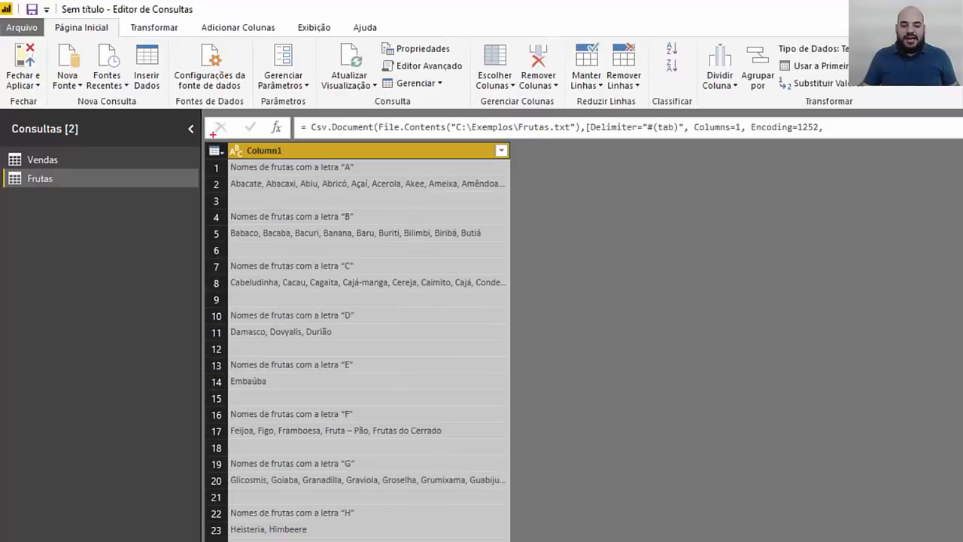
pyautogui.moveTo(245, 157); pyautogui.dragTo(291, 218)
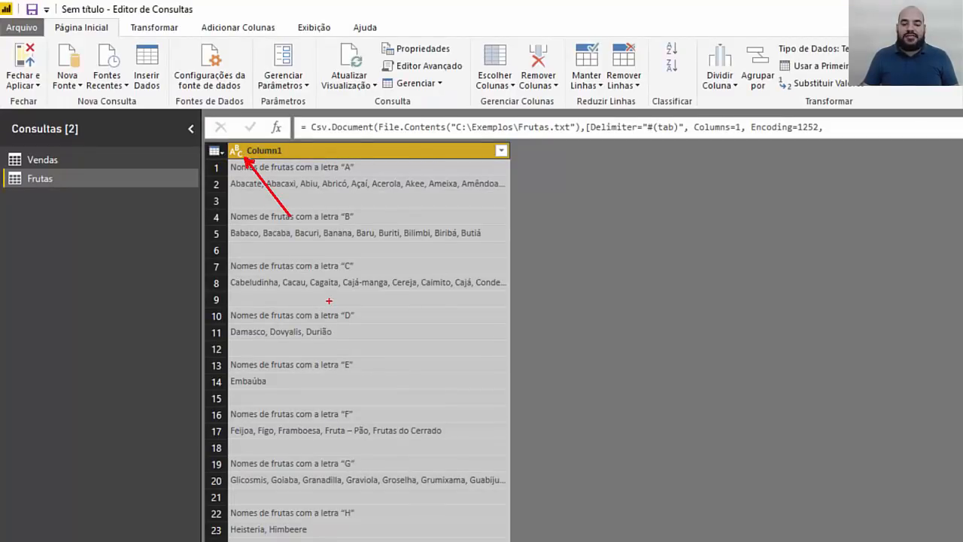
pyautogui.press('Escape')
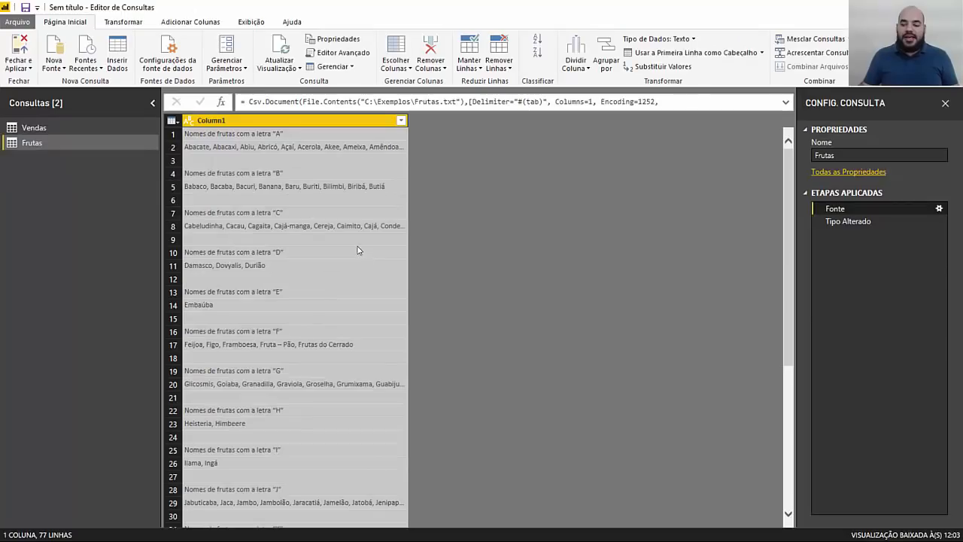
pyautogui.click(845, 224)
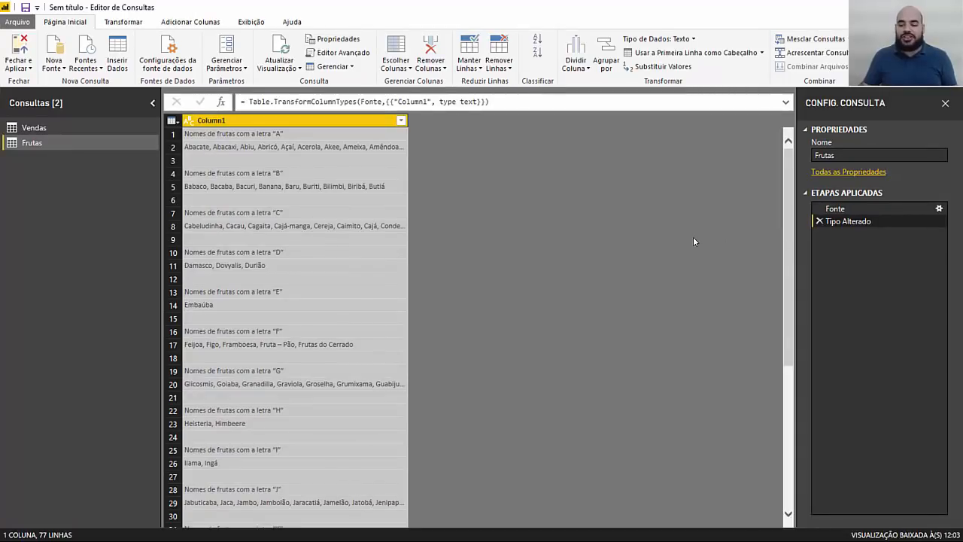
pyautogui.click(821, 222)
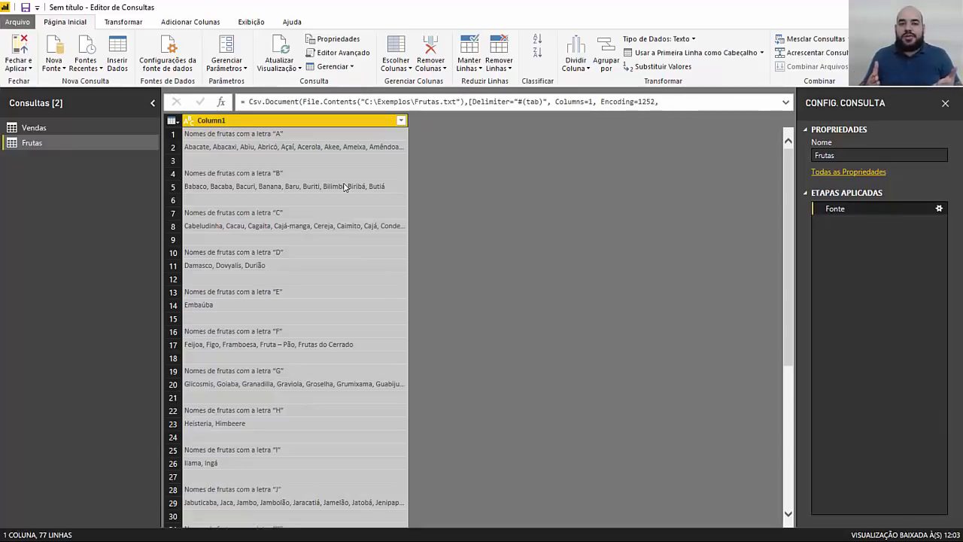
# - Disable automatic detection of column types and headers for unstructured sources in the current file's data load options
pyautogui.click(18, 22)
pyautogui.moveTo(84, 186)
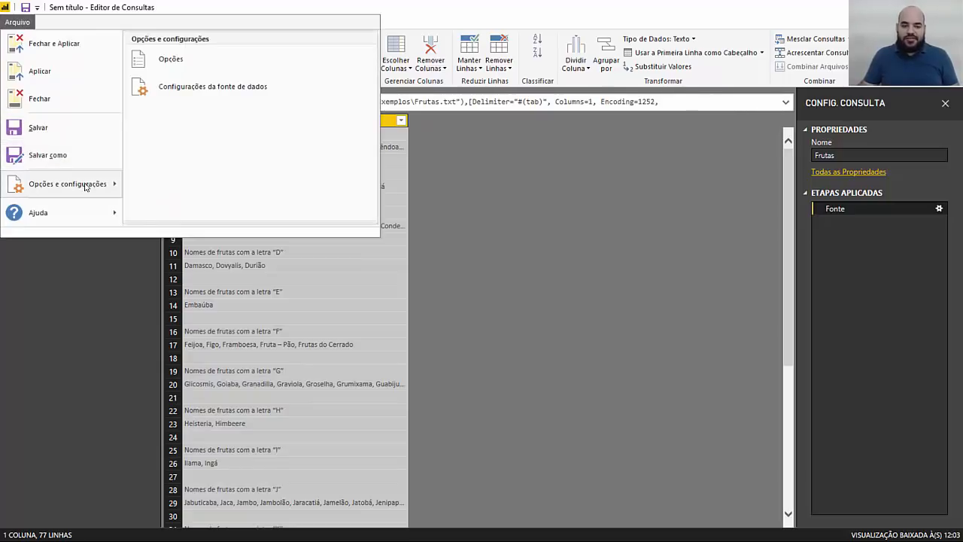
pyautogui.click(167, 54)
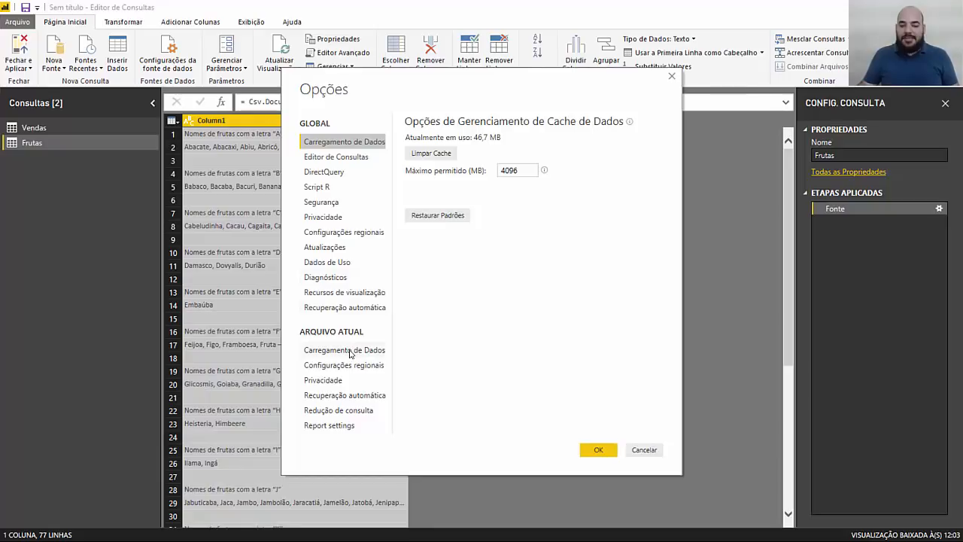
pyautogui.click(351, 352)
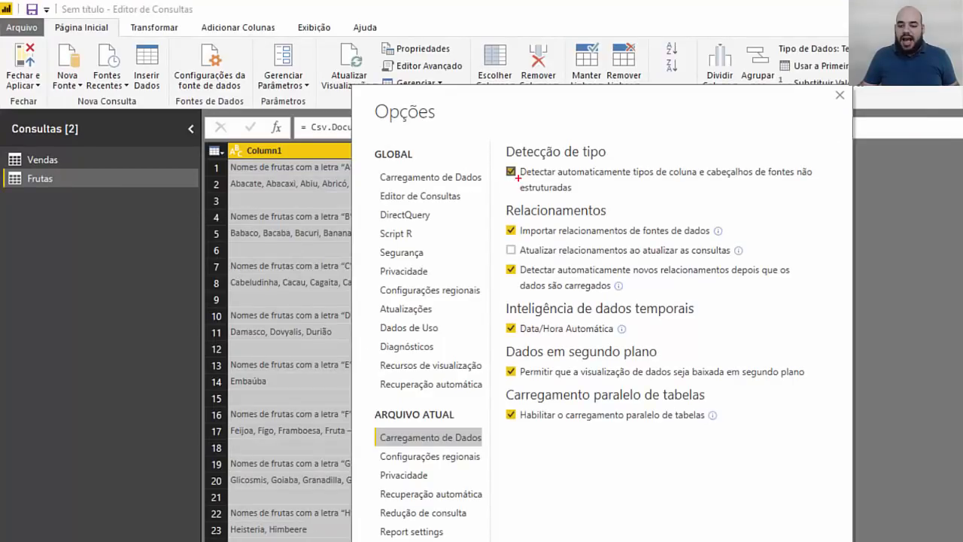
pyautogui.moveTo(572, 226); pyautogui.dragTo(637, 291)
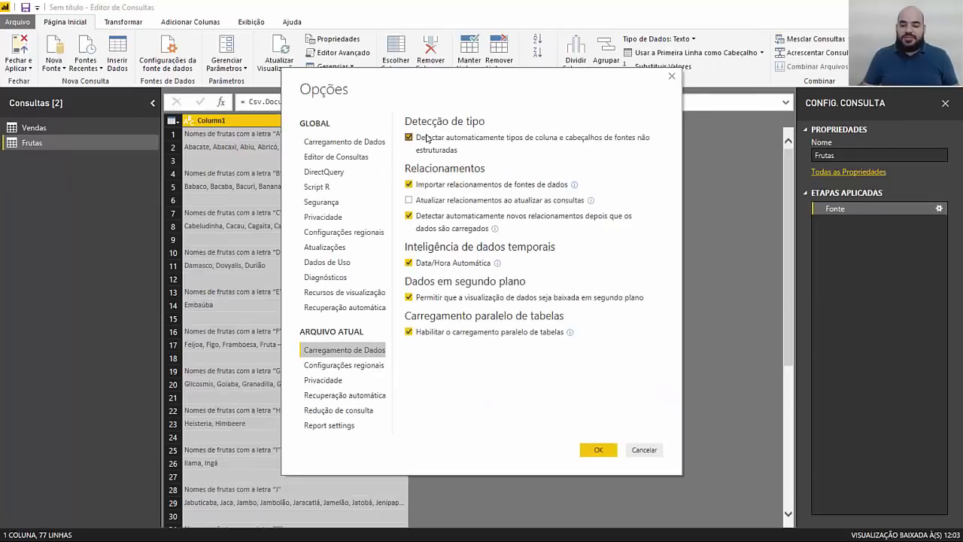
pyautogui.click(426, 138)
pyautogui.click(602, 450)
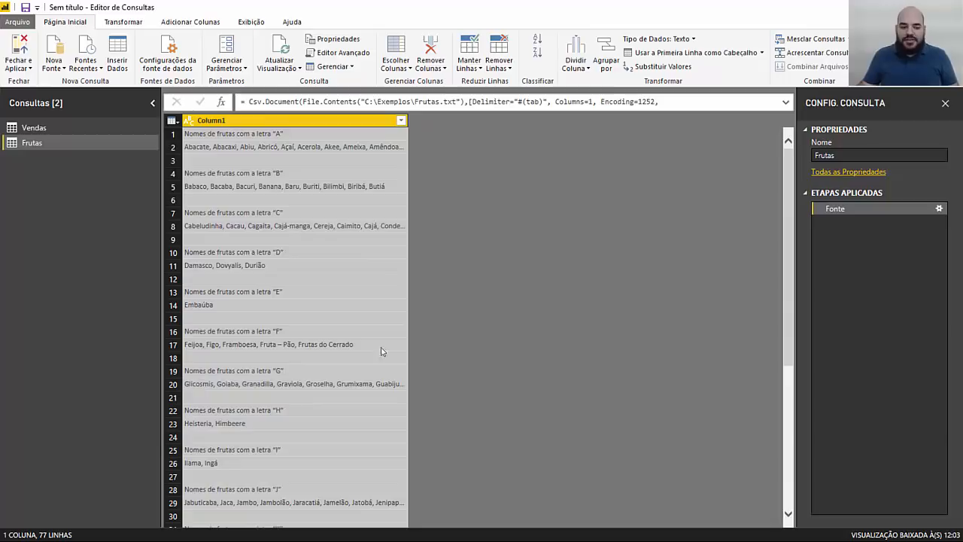
# - Delete the Linhas Filtradas step from the Vendas query
pyautogui.click(71, 129)
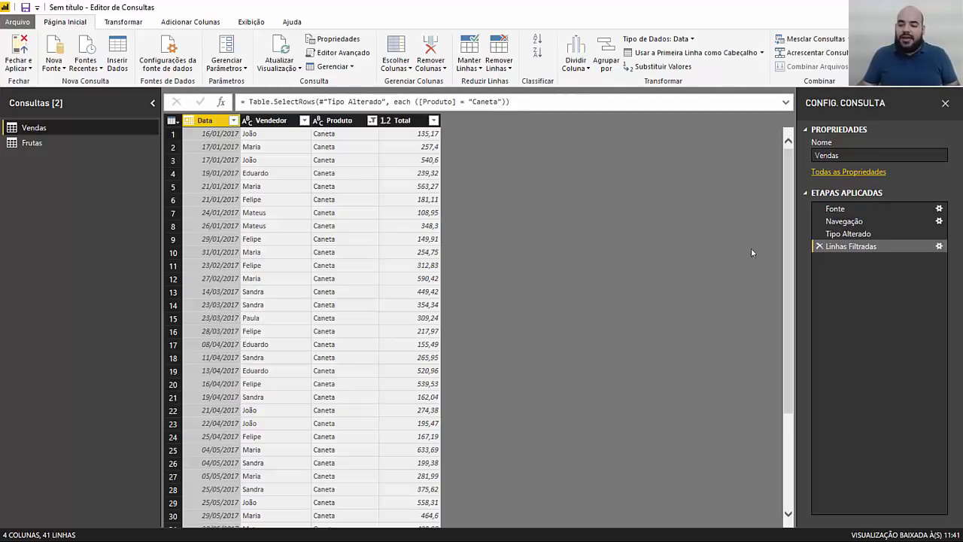
pyautogui.click(819, 247)
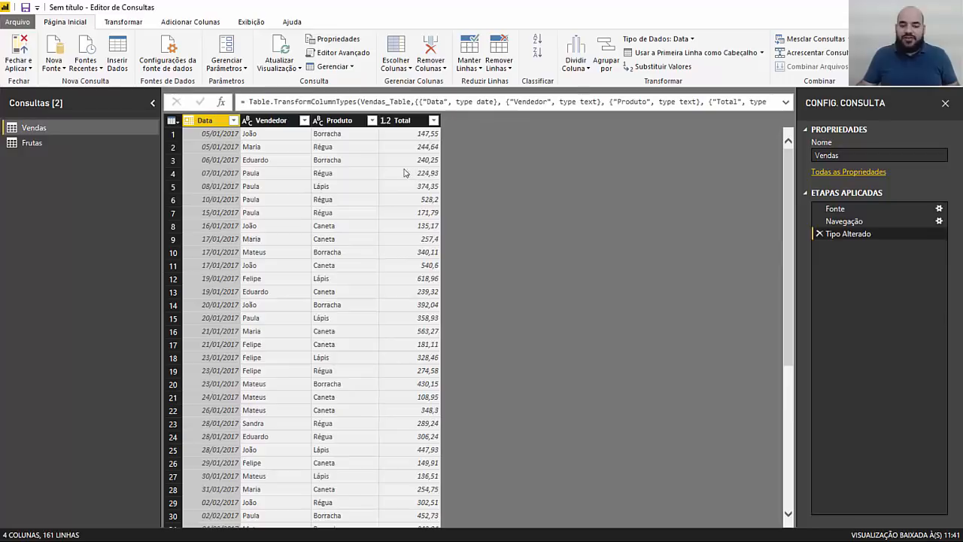
pyautogui.click(348, 189)
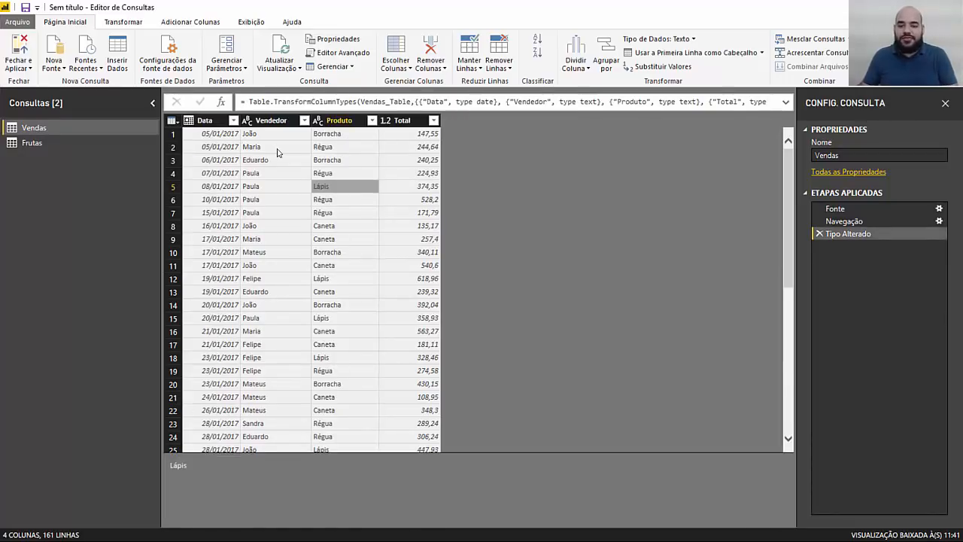
# - Filter the Vendas query's Produto column to exclude Borracha and Caneta
pyautogui.click(372, 121)
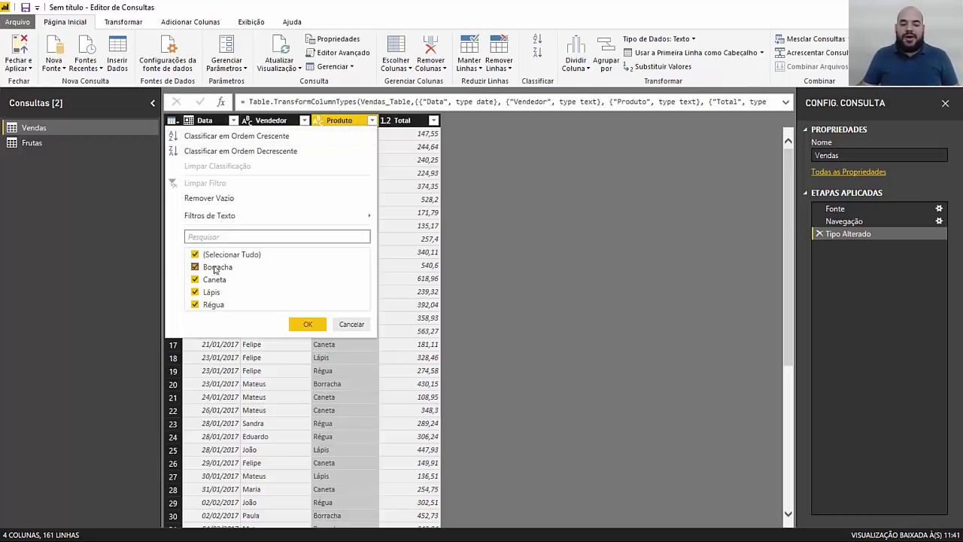
pyautogui.click(224, 269)
pyautogui.click(213, 280)
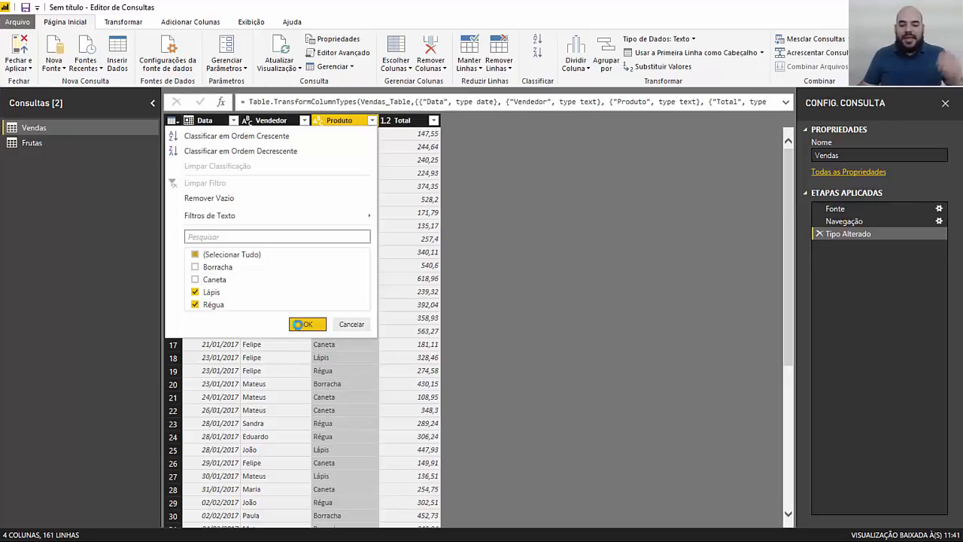
pyautogui.click(307, 323)
pyautogui.click(304, 292)
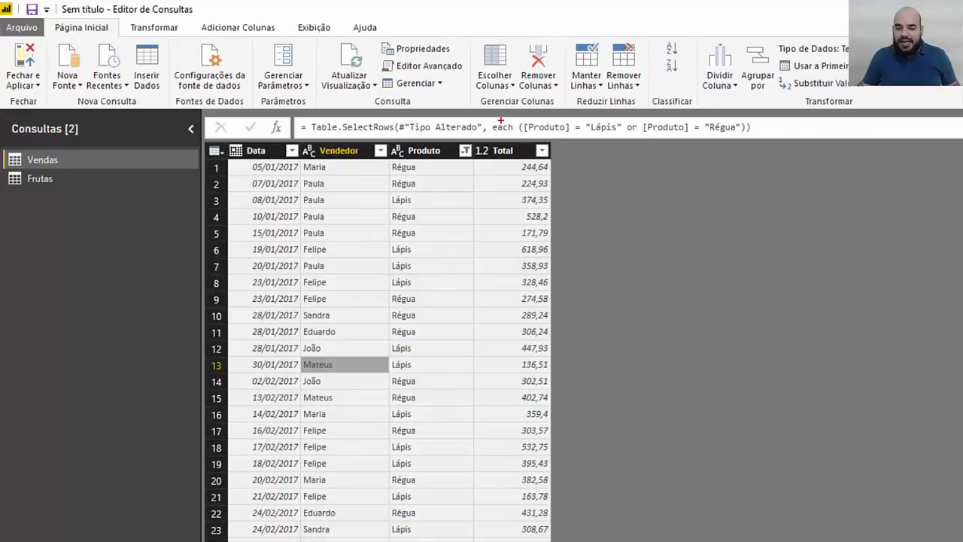
# - Review the row-filter condition in the Linhas Filtradas formula and compare it with the Produto column's filter values
pyautogui.moveTo(514, 116); pyautogui.dragTo(751, 137)
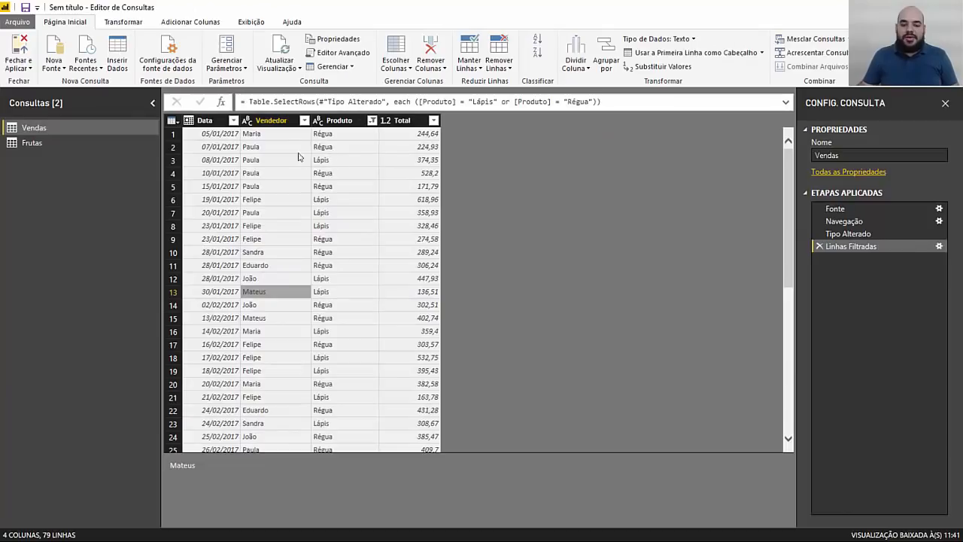
pyautogui.click(465, 150)
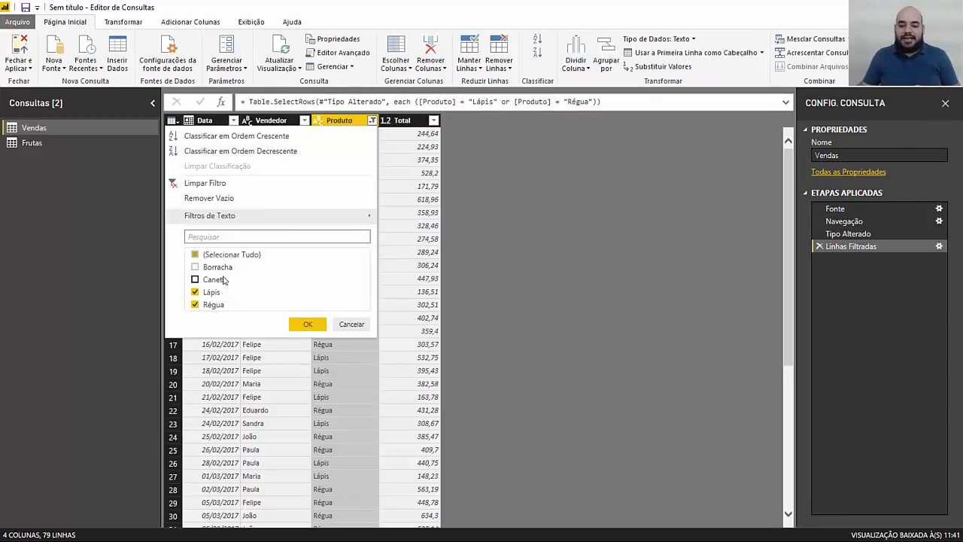
pyautogui.click(350, 325)
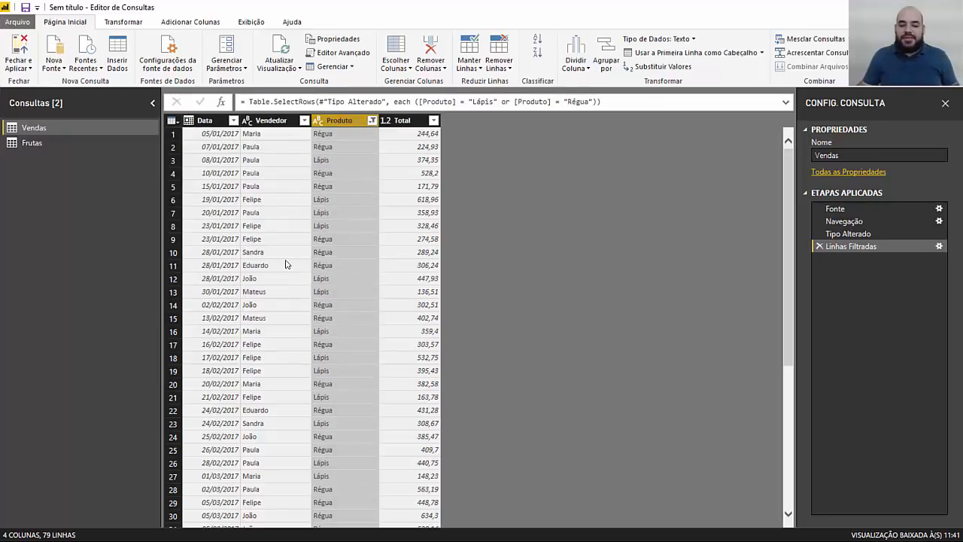
pyautogui.click(358, 279)
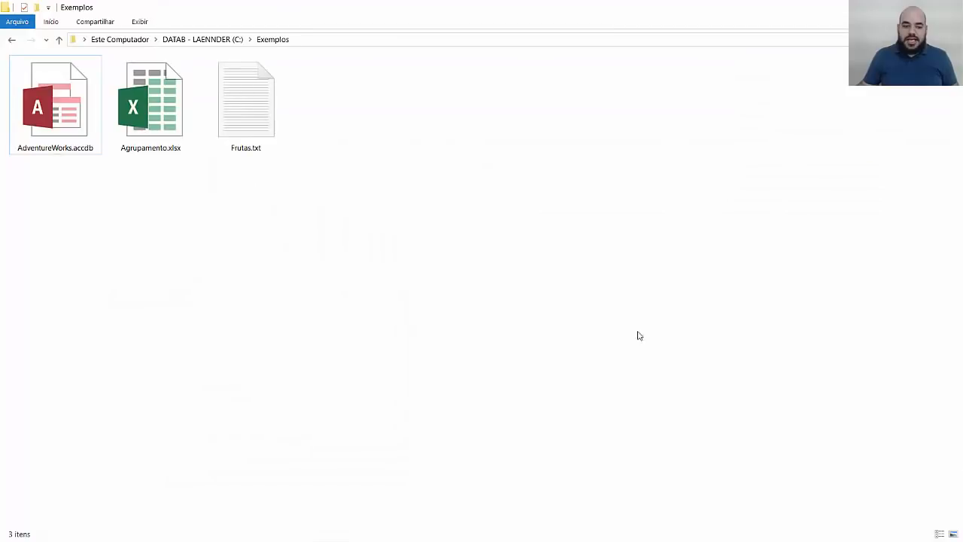
# - Open Agrupamento.xlsx from the Exemplos folder in Excel and go to the first empty row below the Vendas table
pyautogui.click(171, 114)
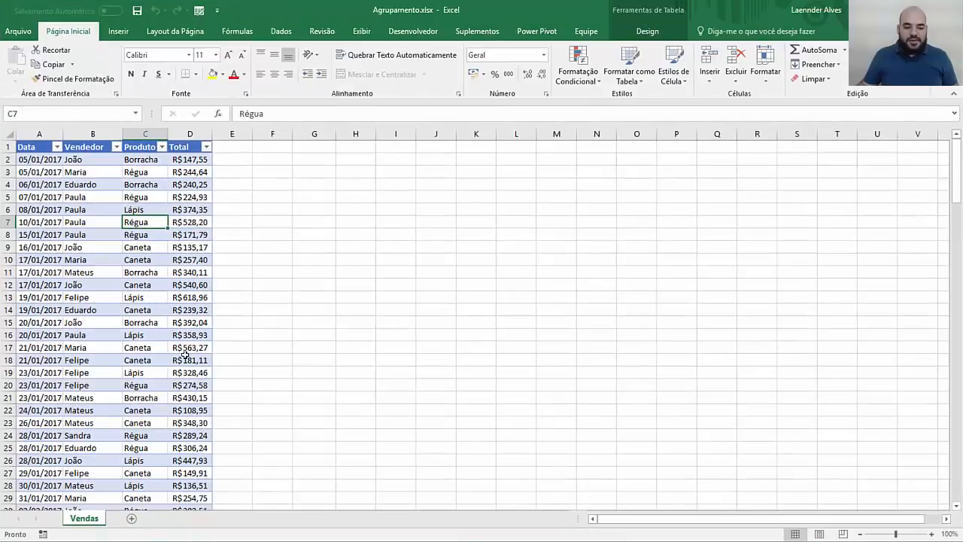
pyautogui.scroll(-20, 185, 353)
pyautogui.click(175, 347)
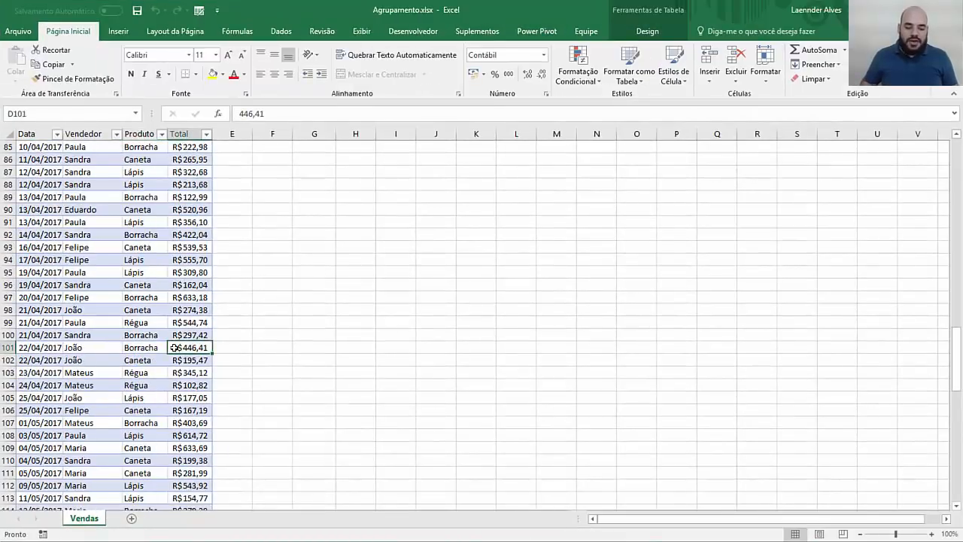
pyautogui.hotkey('ctrl', 'Down')
pyautogui.press('Left')
pyautogui.press('Left')
pyautogui.press('Left')
pyautogui.press('Down')
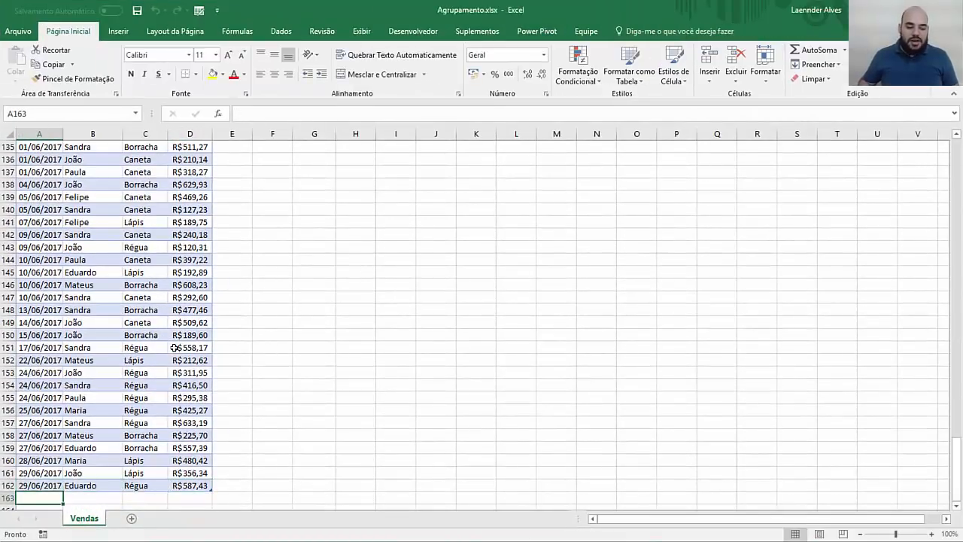
# - Add a sale in row 163 dated 29/06/2017 with the previous row's seller, product Apontador and total 600, and save the workbook
pyautogui.write('29/06/201')
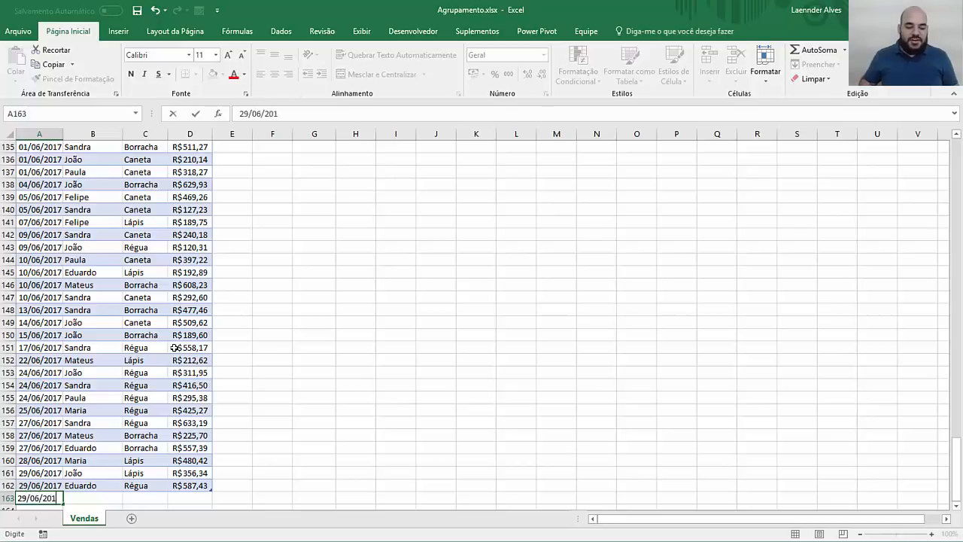
pyautogui.write('7')
pyautogui.press('Tab')
pyautogui.write('Edu')
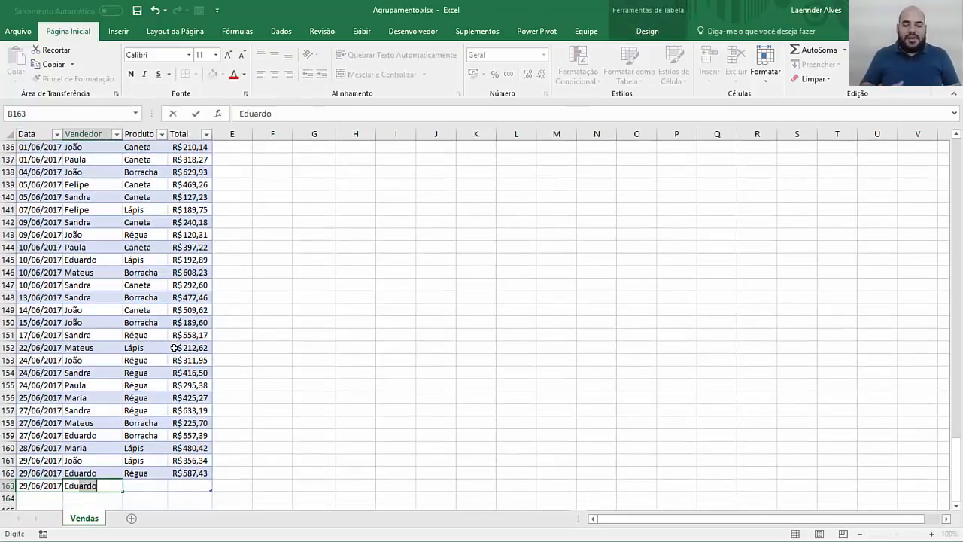
pyautogui.press('Tab')
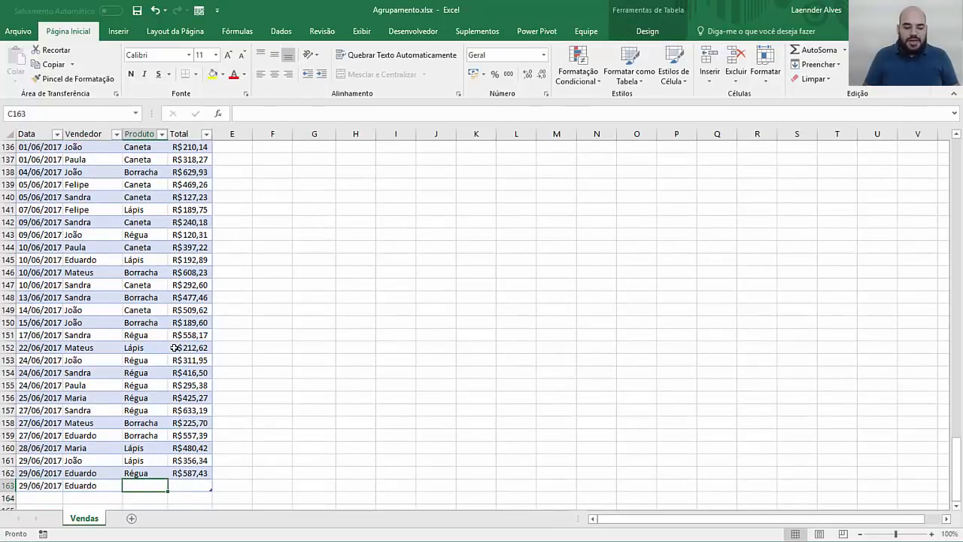
pyautogui.write('Apontador')
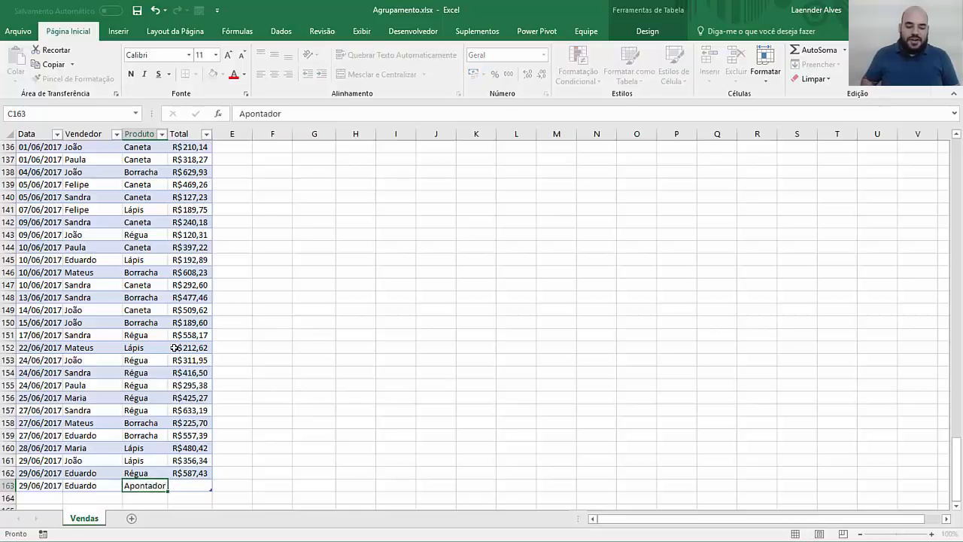
pyautogui.press('Tab')
pyautogui.write('600')
pyautogui.hotkey('ctrl', 'Return')
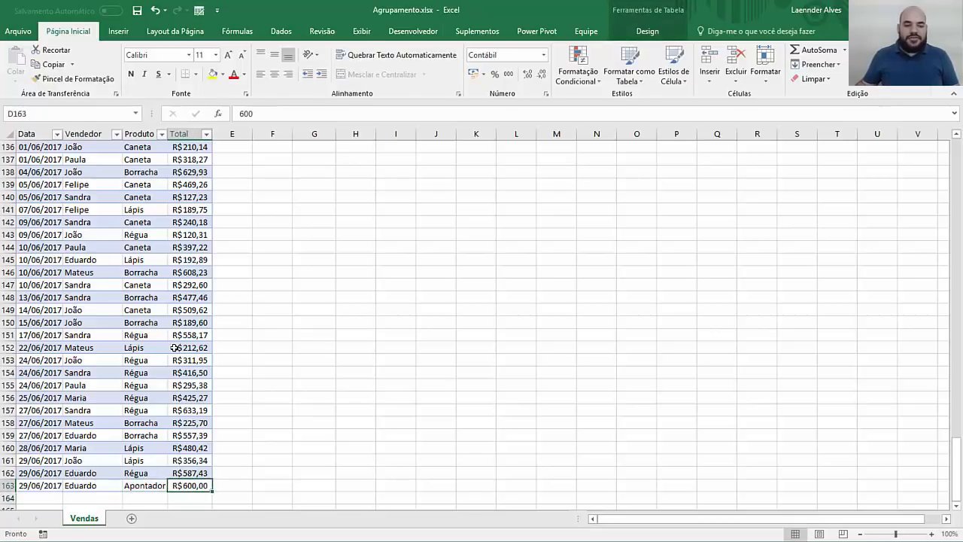
pyautogui.click(137, 10)
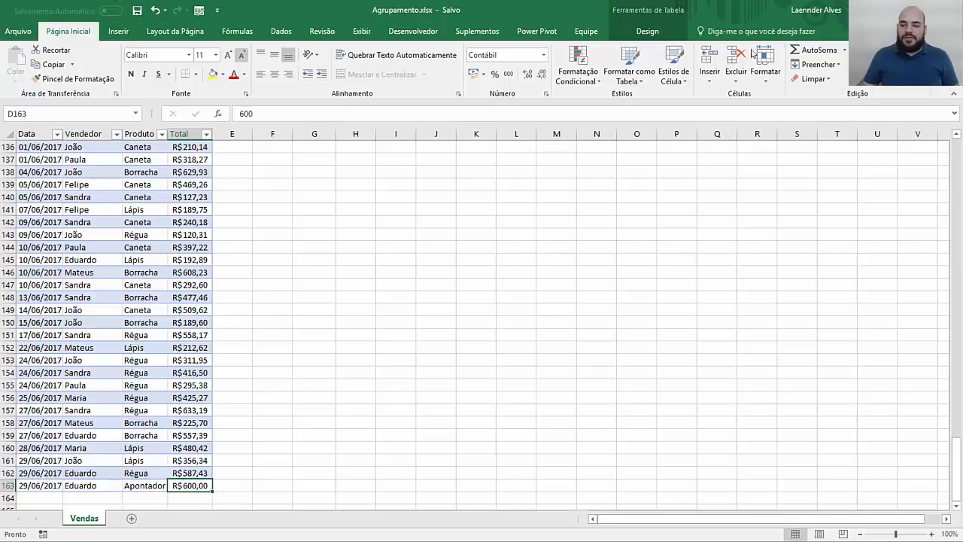
# - Switch back to the Power BI query editor, refresh the Vendas preview and check the Produto filter values for Apontador
pyautogui.click(117, 1)
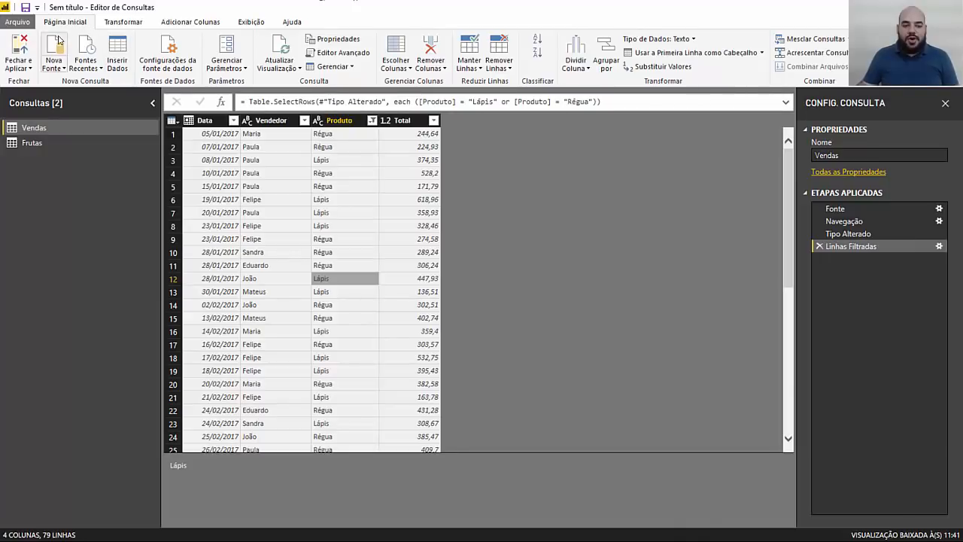
pyautogui.click(279, 56)
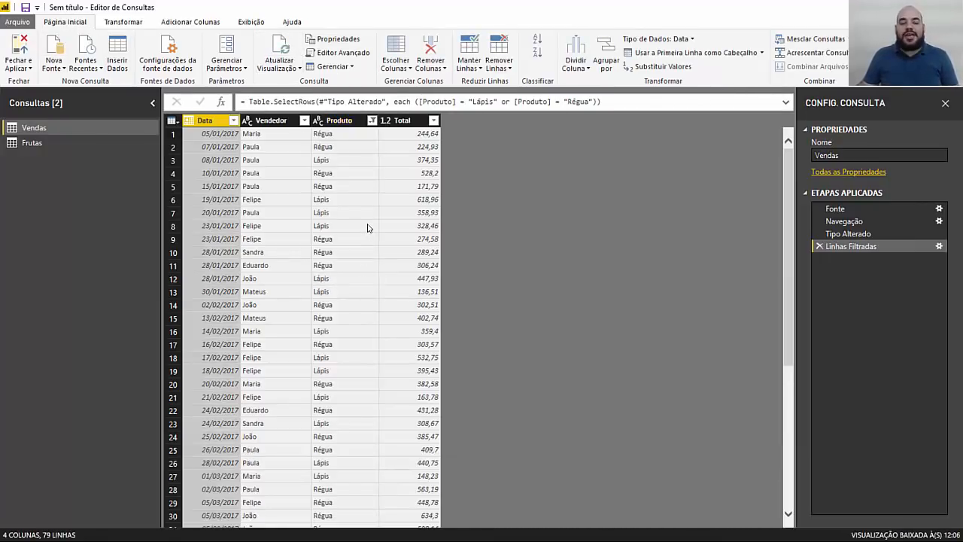
pyautogui.click(372, 120)
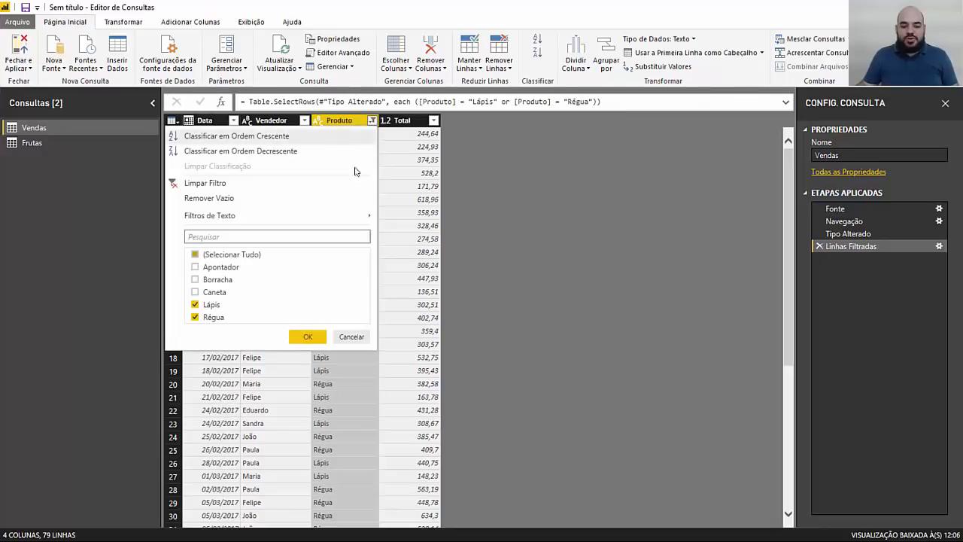
pyautogui.click(541, 175)
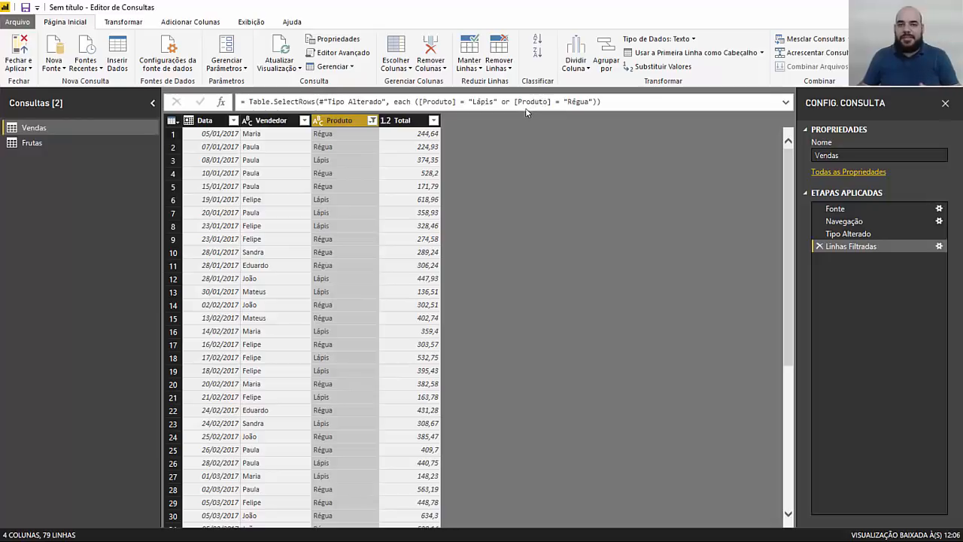
# - Inspect the Linhas Filtradas formula again and recheck which products are selected in the Produto filter
pyautogui.click(485, 102)
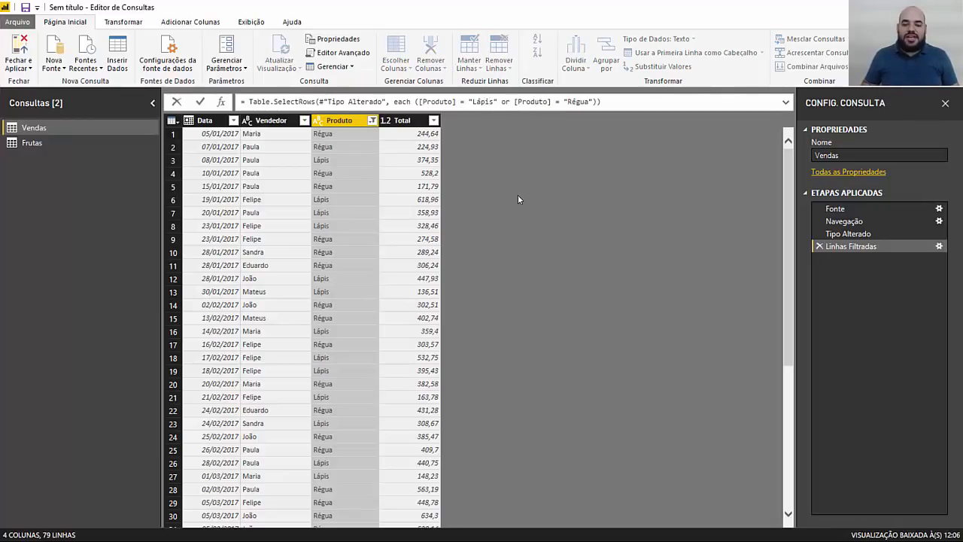
pyautogui.press('Right')
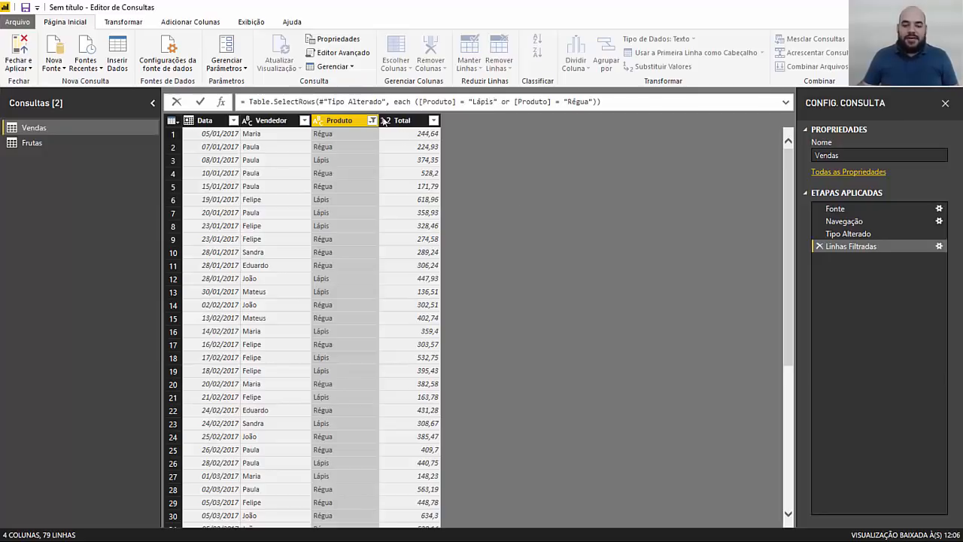
pyautogui.press('Return')
pyautogui.click(372, 120)
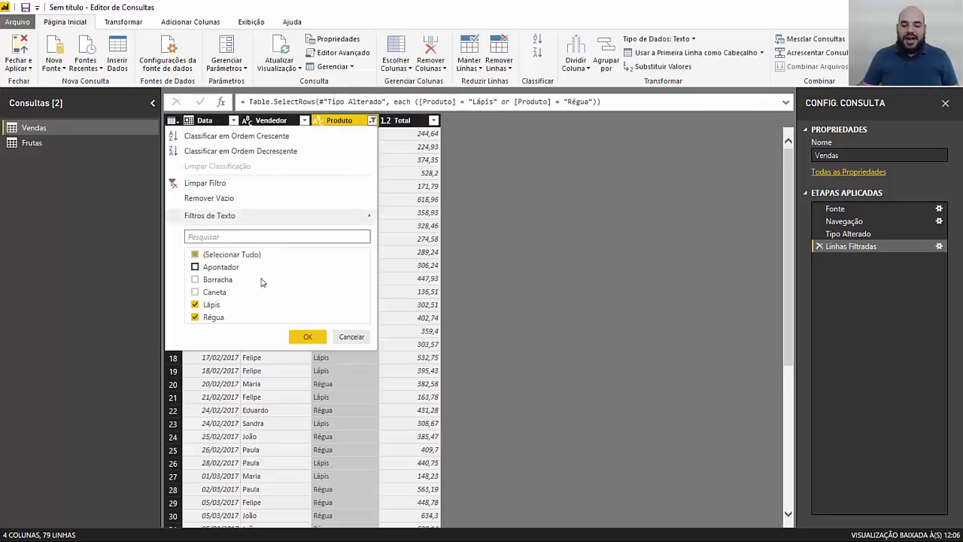
pyautogui.click(507, 131)
# - Change the first condition of the Linhas Filtradas formula to [Produto] <> "Borracha" and replace the or operator with and
pyautogui.doubleClick(461, 101)
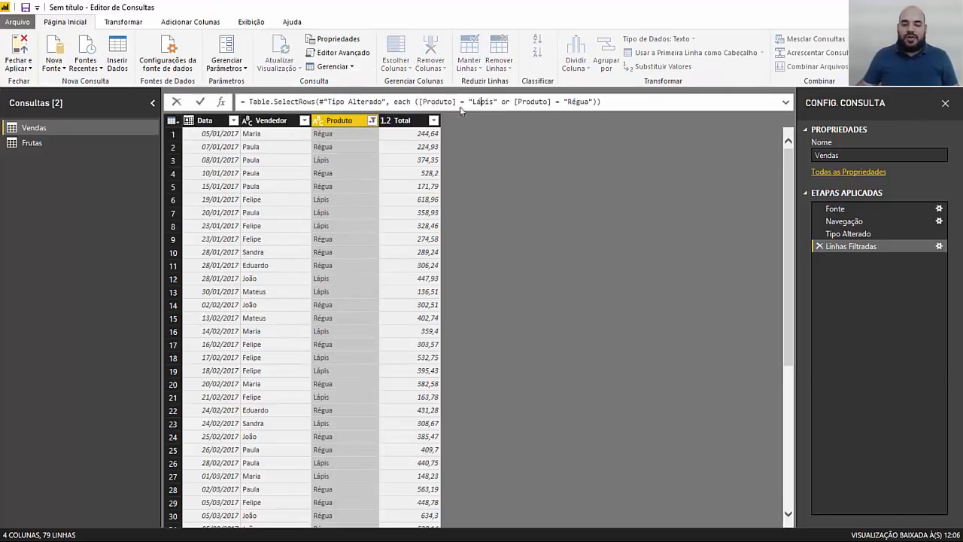
pyautogui.write('<>')
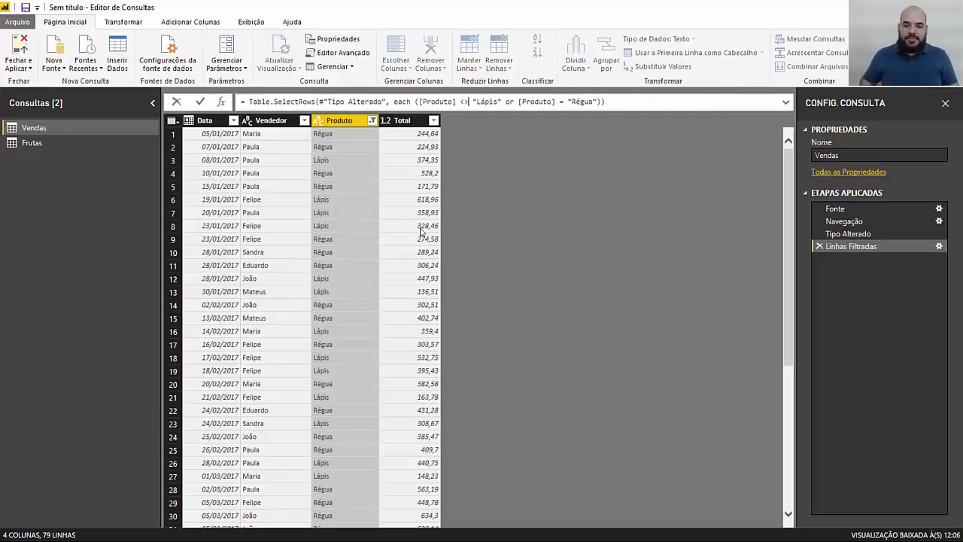
pyautogui.press('Right')
pyautogui.press('Right')
pyautogui.hotkey('ctrl', 'shift', 'Right')
pyautogui.write('Borracha')
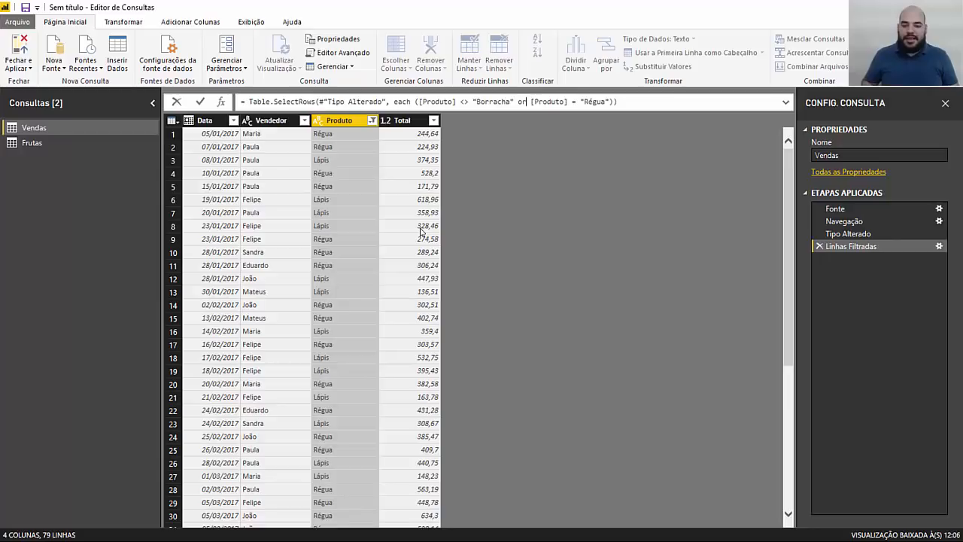
pyautogui.hotkey('ctrl', 'shift', 'Right')
pyautogui.write('and')
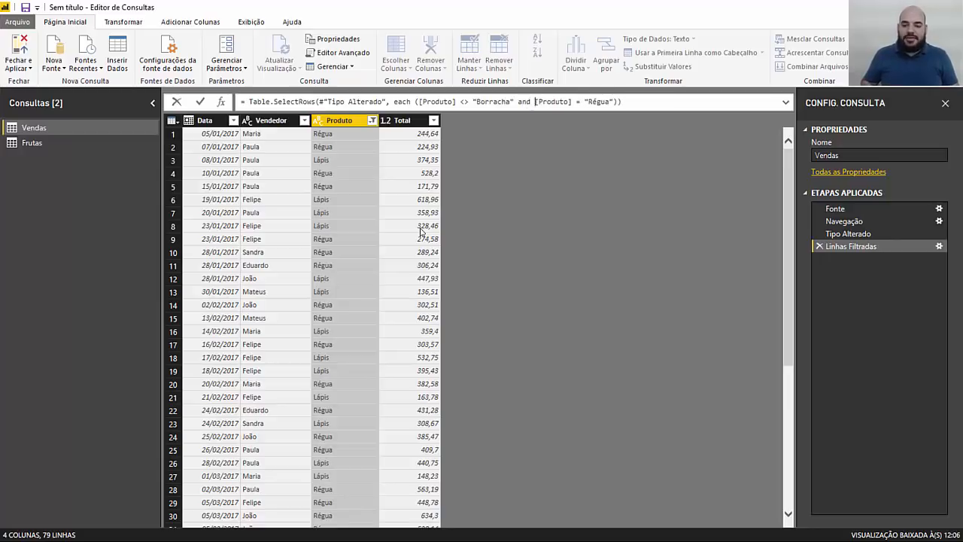
# - Change the second condition of the Linhas Filtradas formula to [Produto] <> "Caneta" and apply the formula
pyautogui.press('Right')
pyautogui.press('Right')
pyautogui.hotkey('ctrl', 'shift', 'Right')
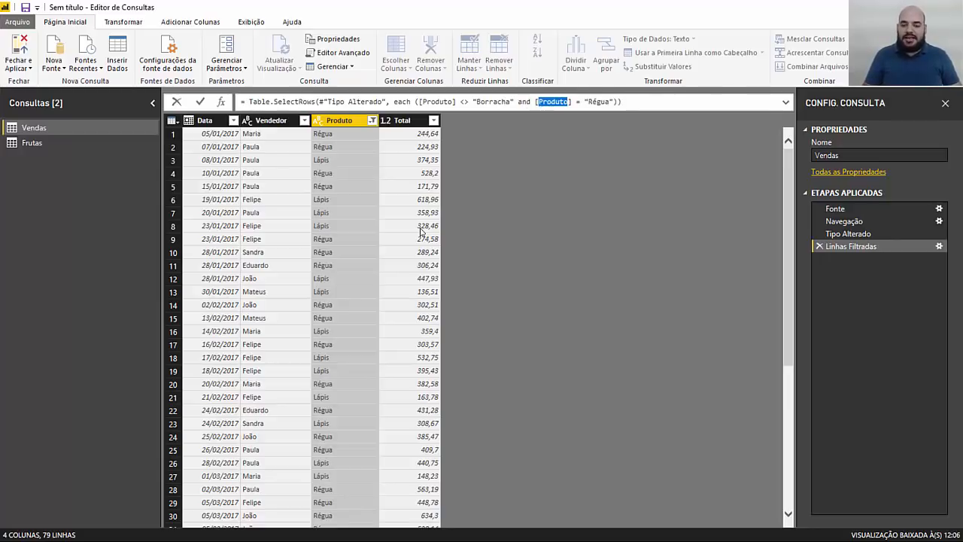
pyautogui.press('Right')
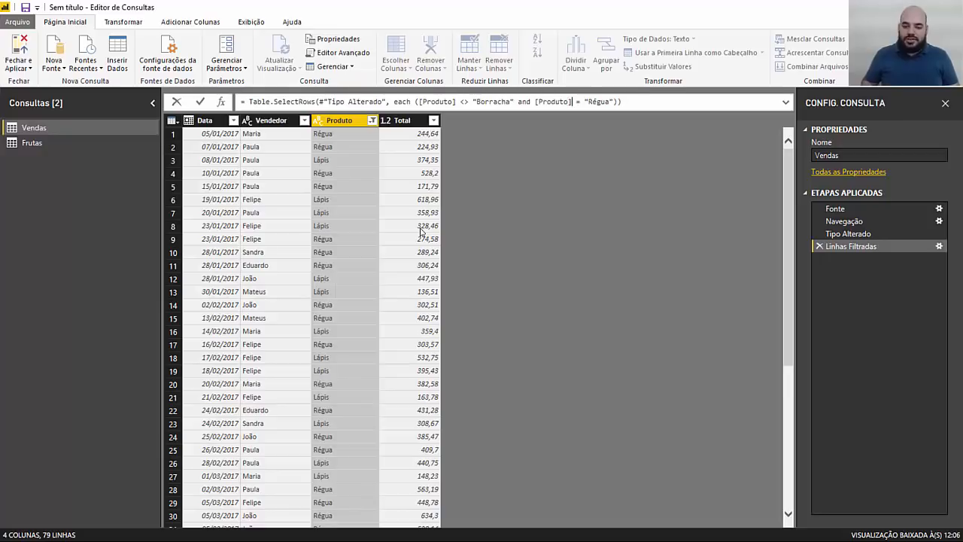
pyautogui.press('Right')
pyautogui.hotkey('shift', 'Right')
pyautogui.write('<>')
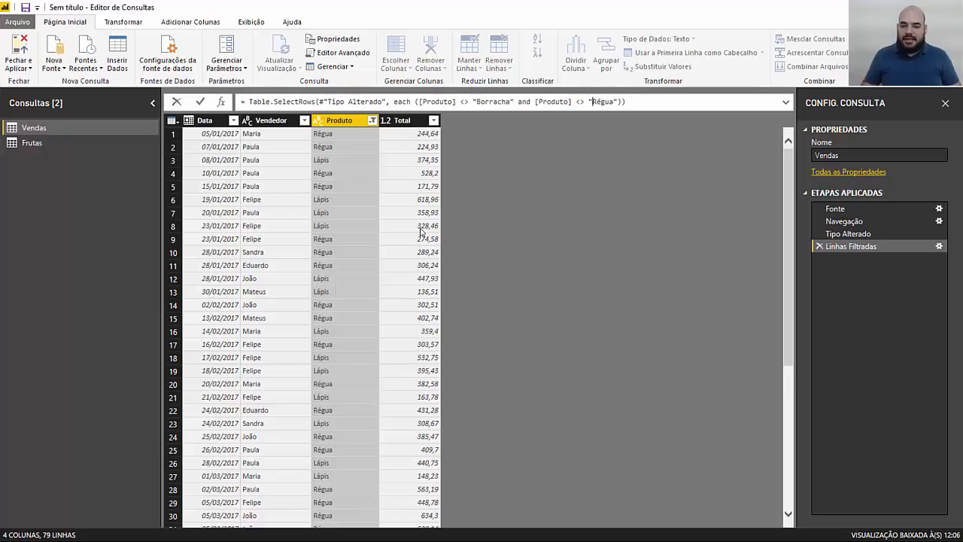
pyautogui.hotkey('ctrl', 'shift', 'Right')
pyautogui.write('Caneta')
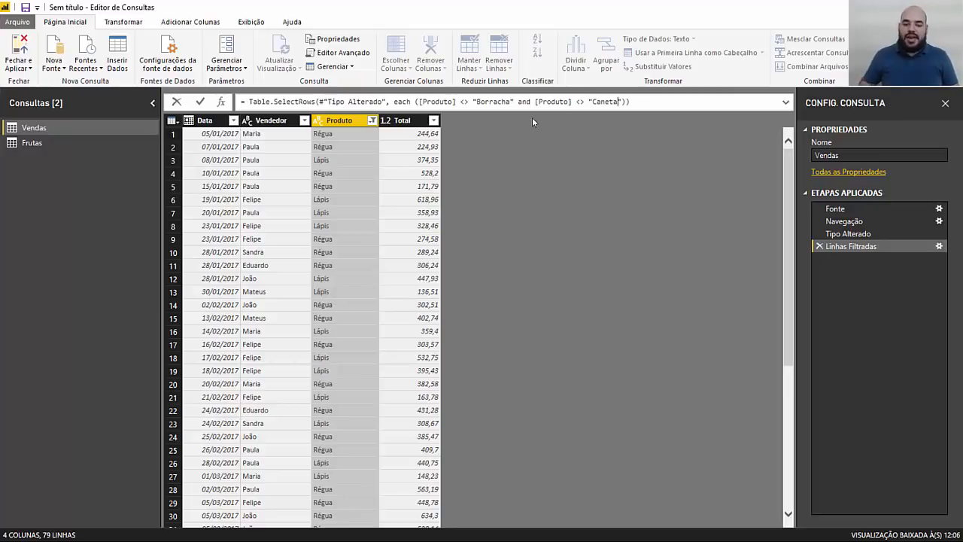
pyautogui.press('Return')
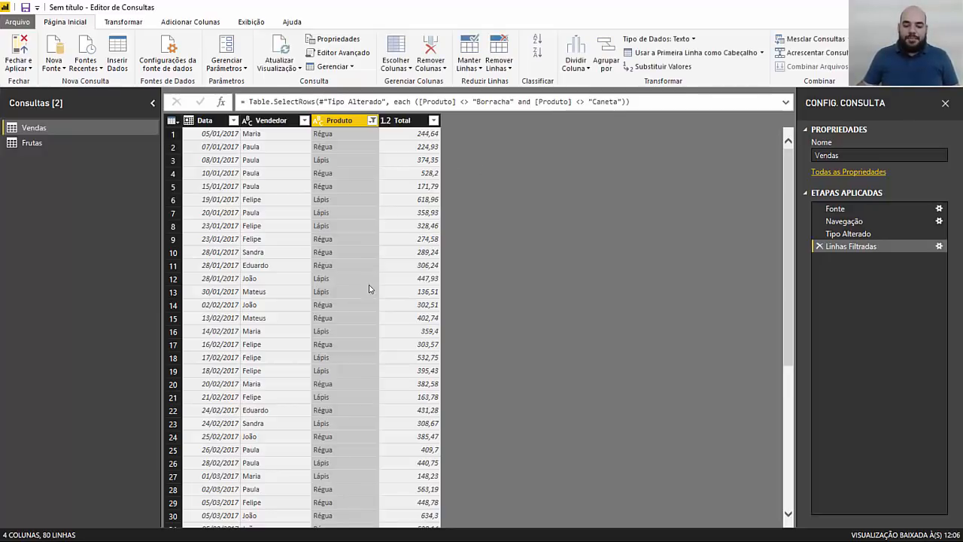
# - Check the filtered Vendas rows and the Produto filter values for the Apontador product
pyautogui.scroll(-15, 369, 286)
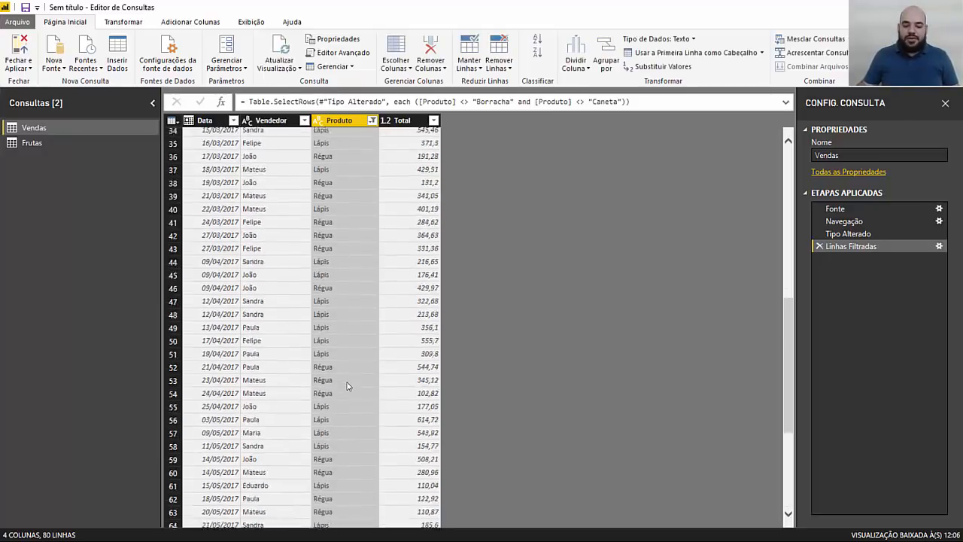
pyautogui.click(372, 120)
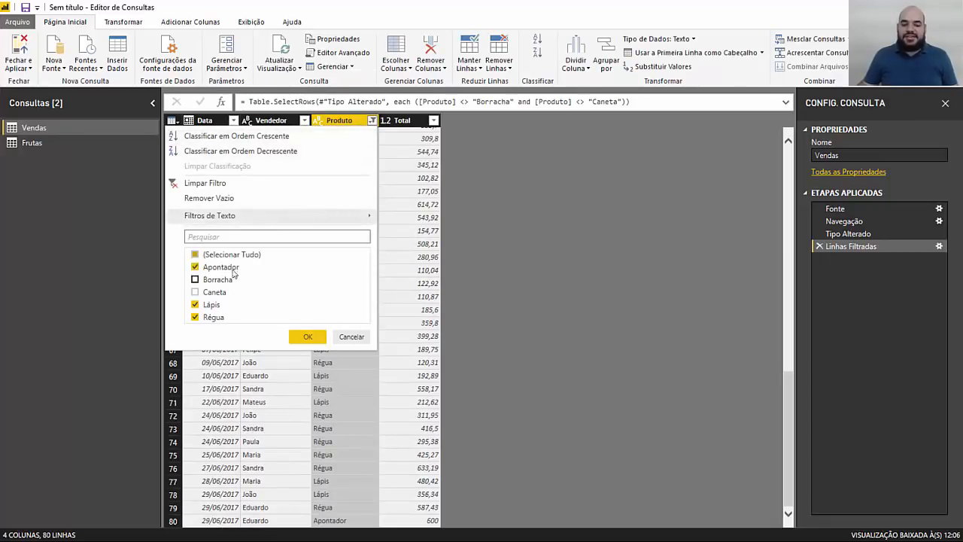
pyautogui.click(543, 159)
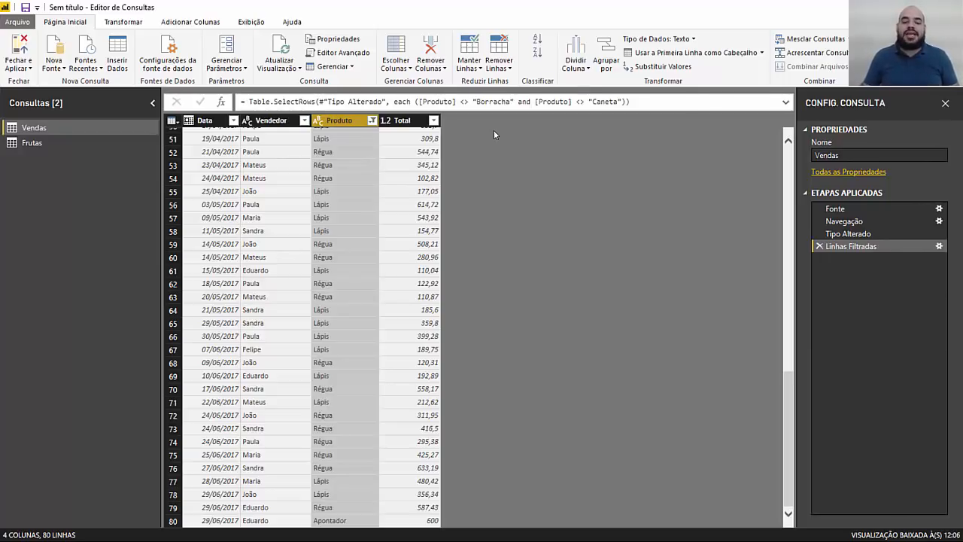
# - Reorder the Vendas query columns as Data, Total, Produto, Vendedor
pyautogui.click(276, 166)
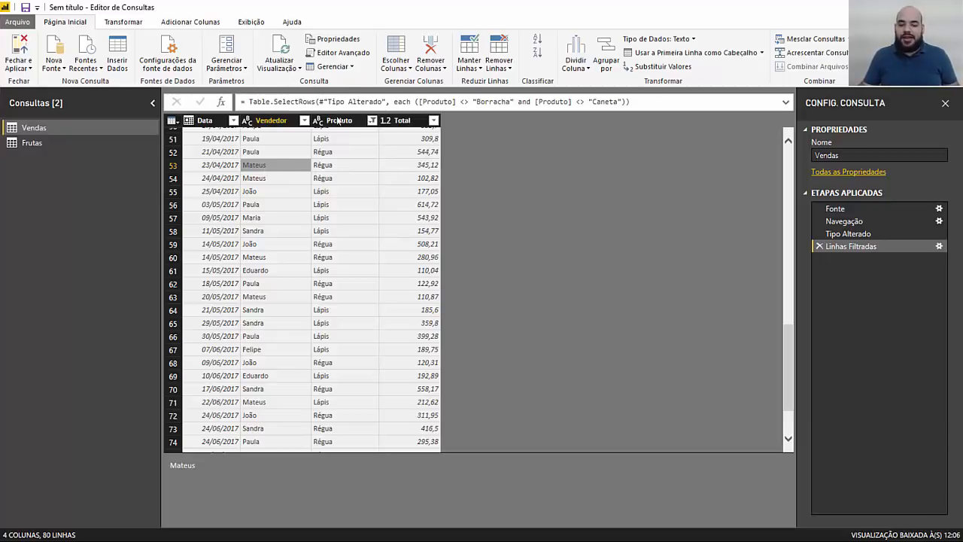
pyautogui.moveTo(287, 119); pyautogui.dragTo(260, 121)
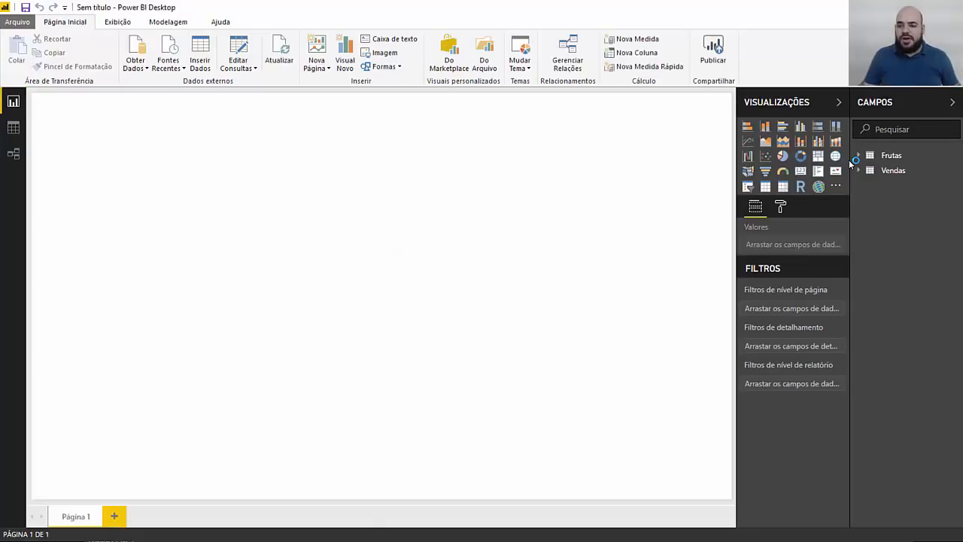
# - Review the fields of the Frutas and Vendas tables in the report view and reopen the query editor
pyautogui.click(859, 155)
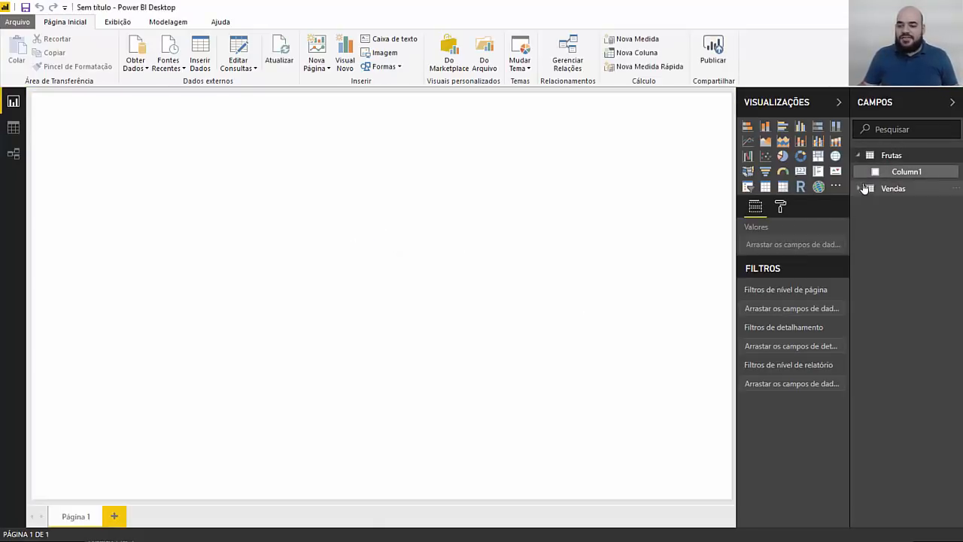
pyautogui.click(860, 189)
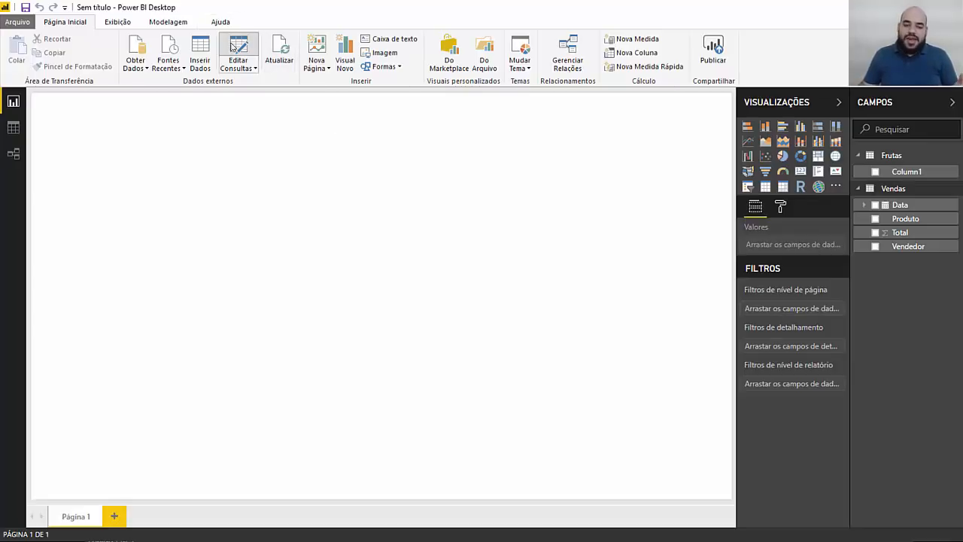
pyautogui.click(236, 48)
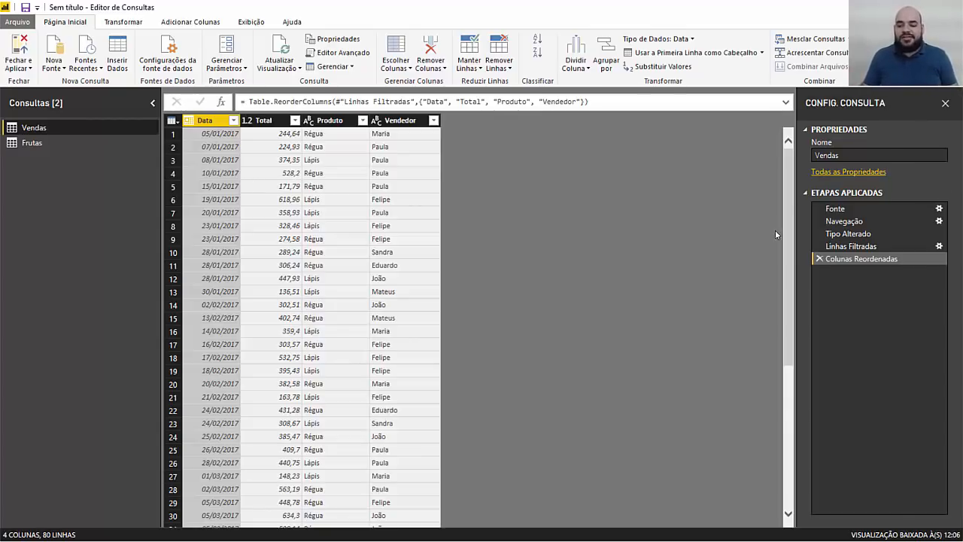
# - Delete the Colunas Reordenadas step from the Vendas query
pyautogui.click(817, 259)
pyautogui.click(417, 240)
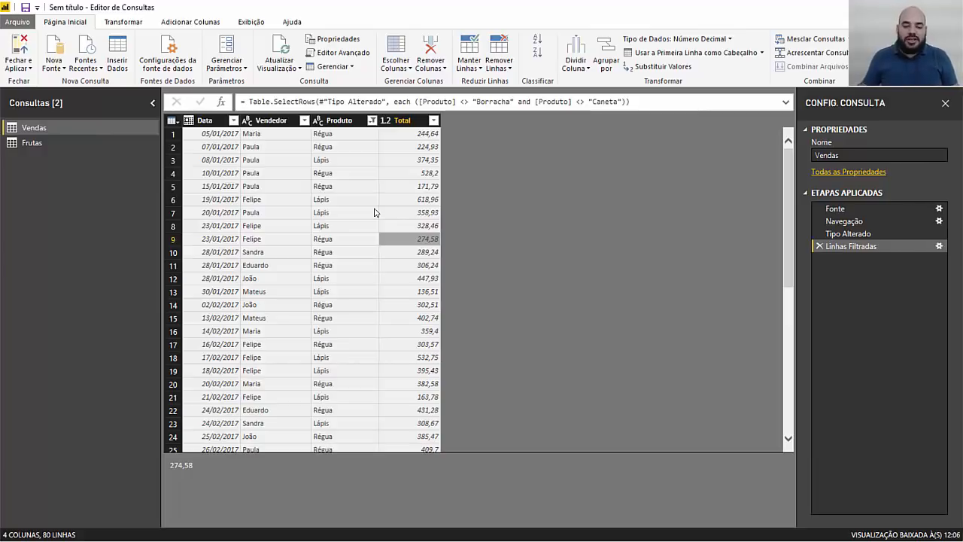
# - Remove the Vendedor column from the Vendas query and examine the resulting formula
pyautogui.click(221, 119)
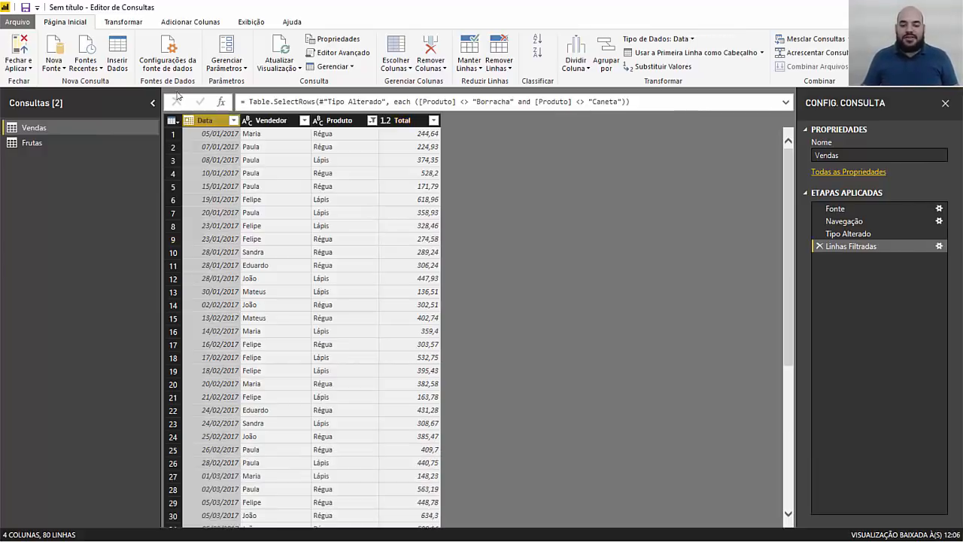
pyautogui.rightClick(276, 122)
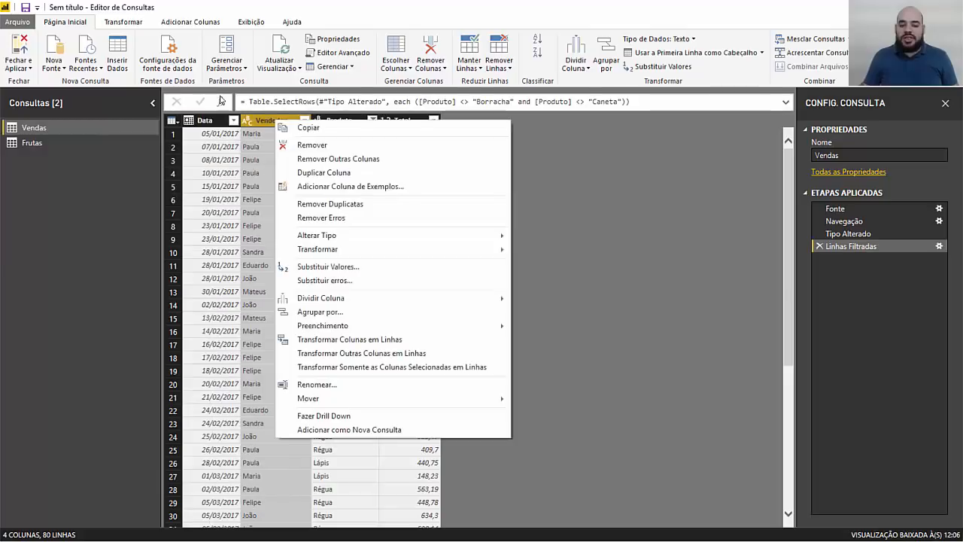
pyautogui.click(312, 146)
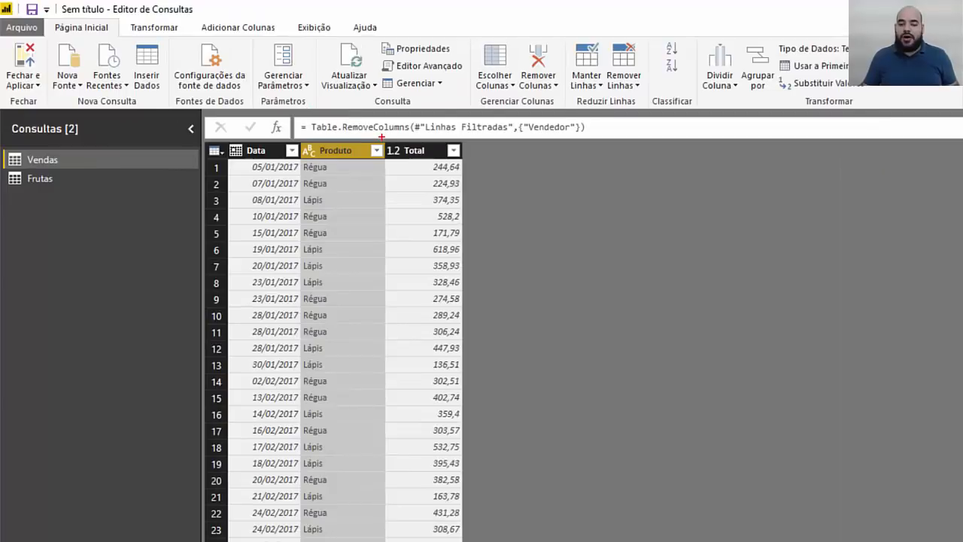
pyautogui.moveTo(381, 137); pyautogui.dragTo(365, 241)
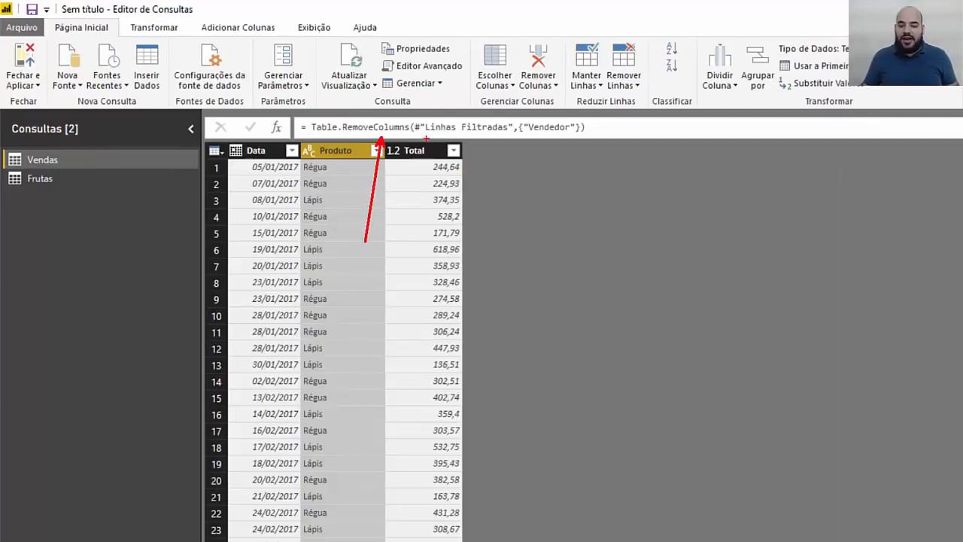
pyautogui.moveTo(423, 136); pyautogui.dragTo(582, 137)
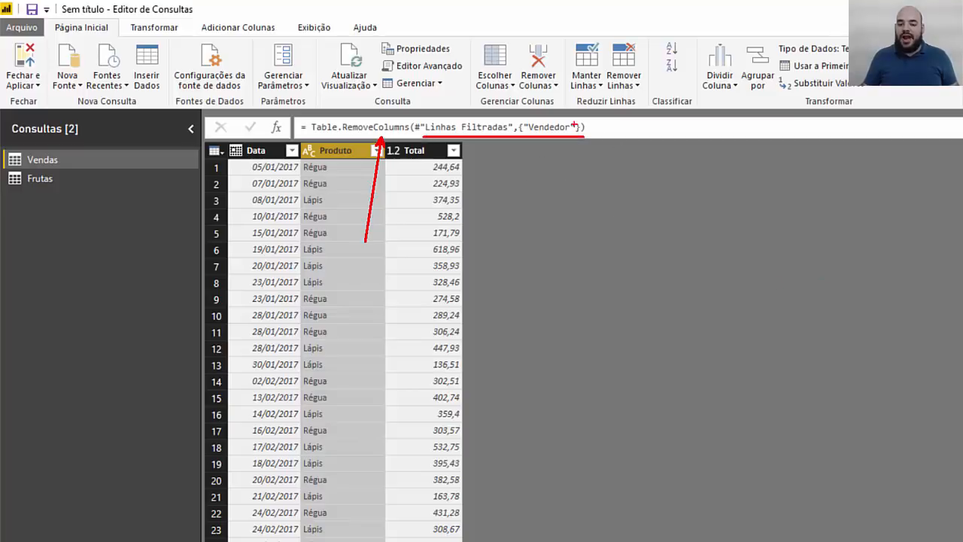
pyautogui.press('Escape')
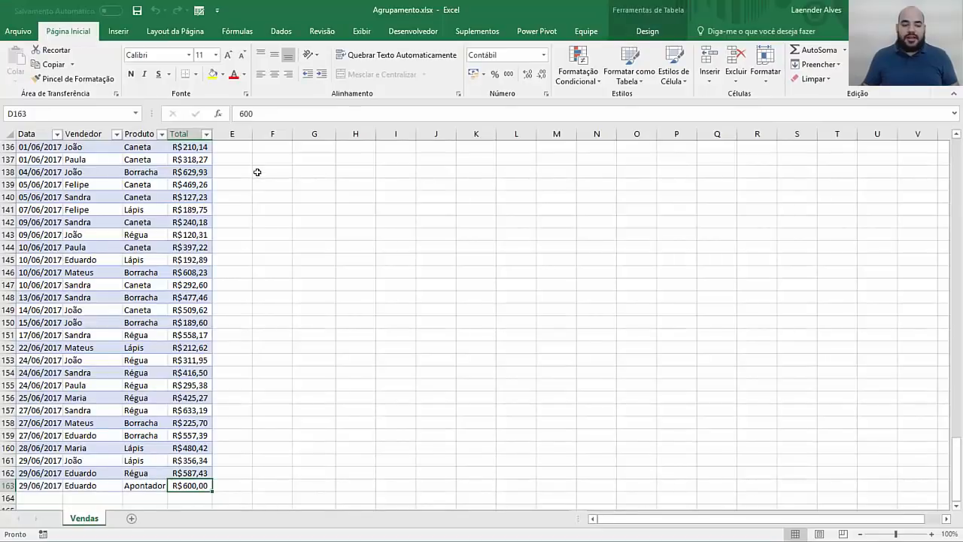
# - Switch to the Agrupamento.xlsx workbook in Excel and add a column headed Valor Unitário in cell E1 of the Vendas table
pyautogui.click(190, 221)
pyautogui.scroll(15, 181, 187)
pyautogui.click(183, 194)
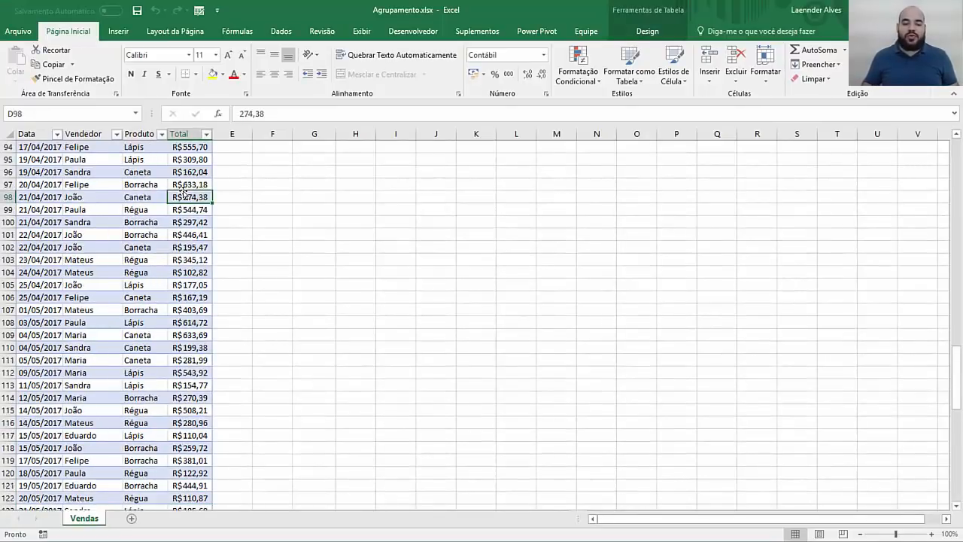
pyautogui.hotkey('ctrl', 'Up')
pyautogui.press('Right')
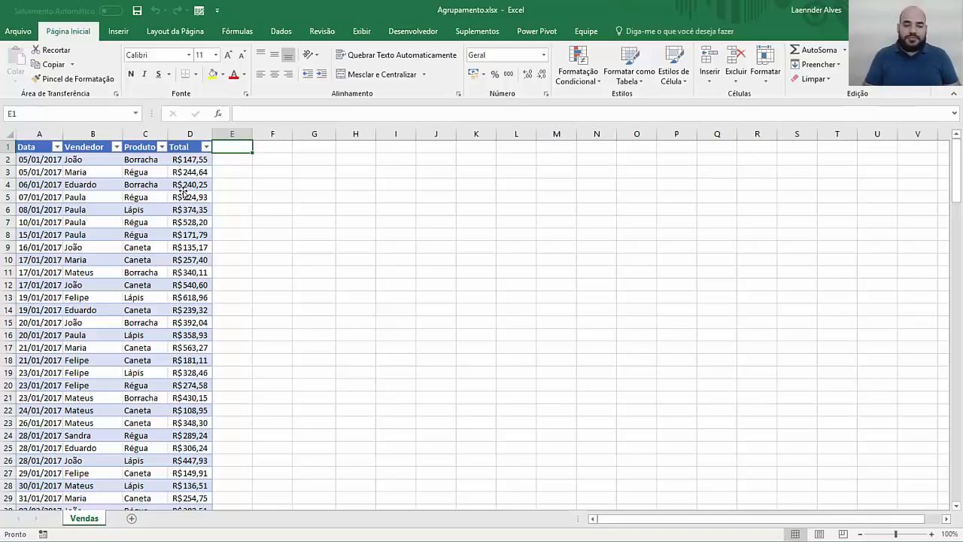
pyautogui.write('Valor Unit´par')
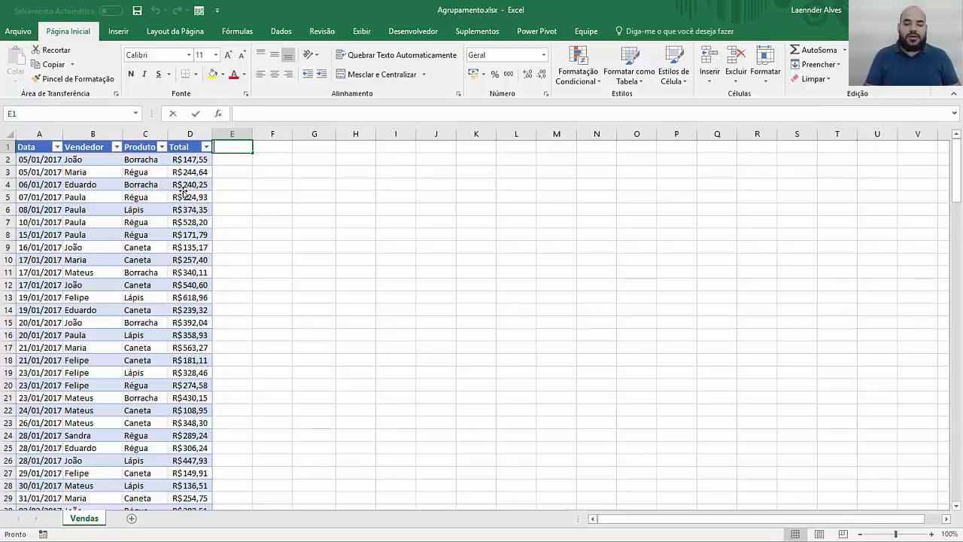
pyautogui.press('BackSpace')
pyautogui.press('BackSpace')
pyautogui.press('BackSpace')
pyautogui.press('BackSpace')
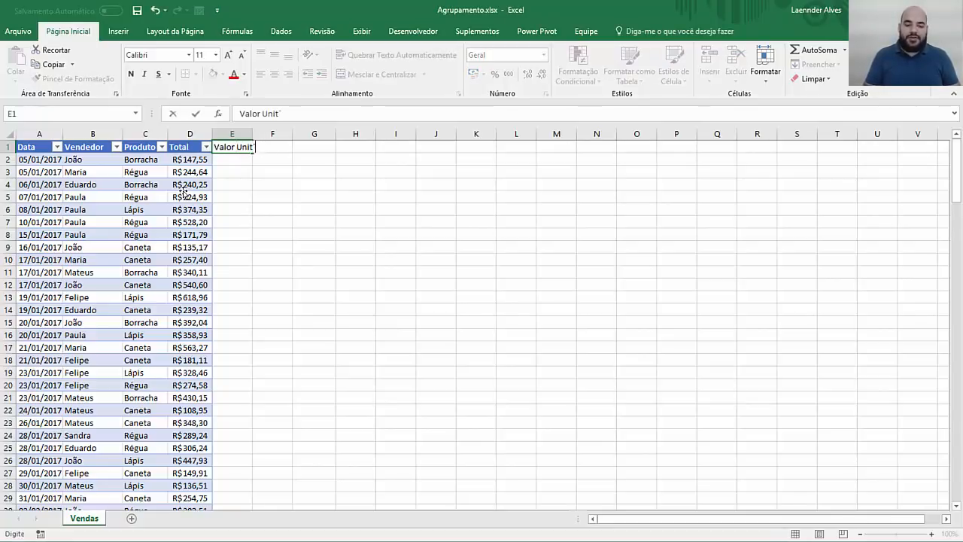
pyautogui.write('ário')
pyautogui.press('Return')
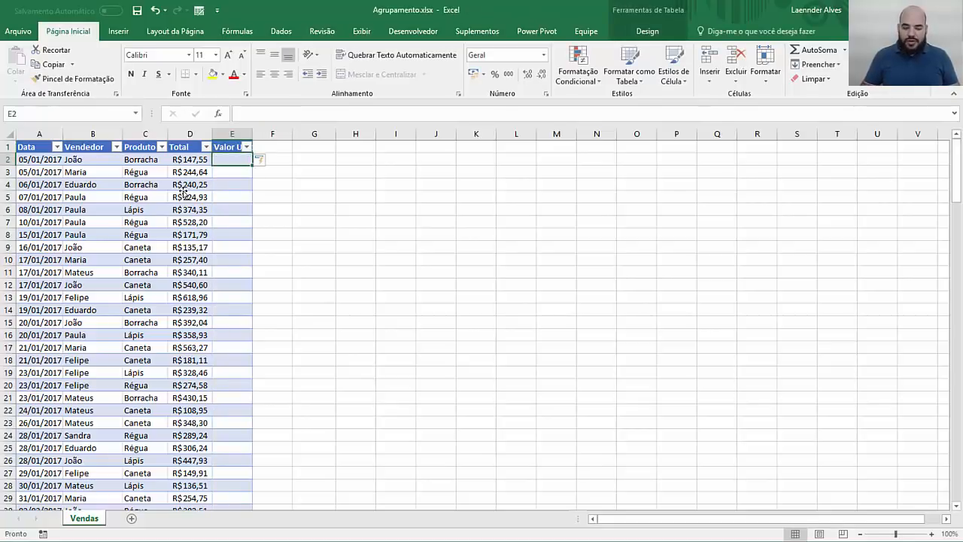
# - Fill the Valor Unitário column with the formula =1 and save the workbook
pyautogui.write('=1')
pyautogui.press('Return')
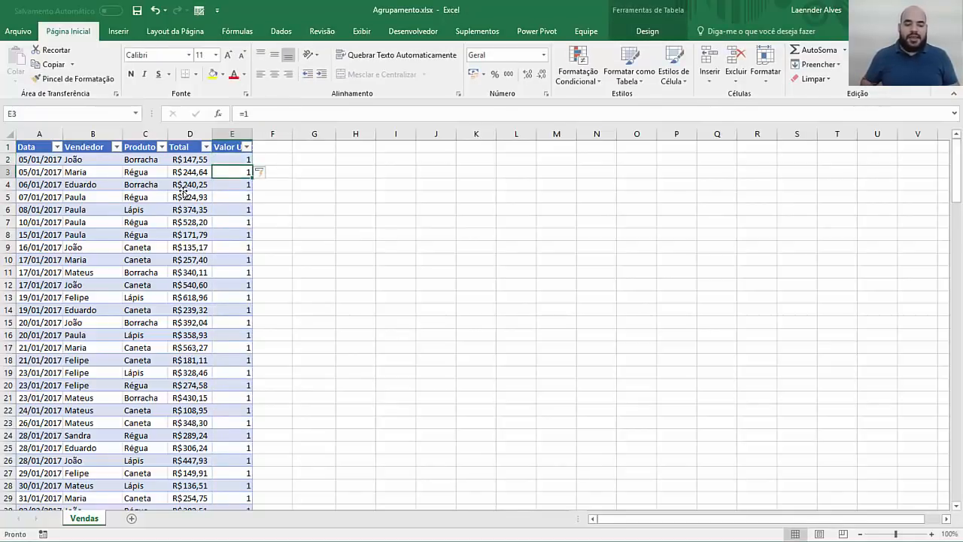
pyautogui.hotkey('ctrl', 'Down')
pyautogui.hotkey('ctrl', 'Up')
pyautogui.press('Left')
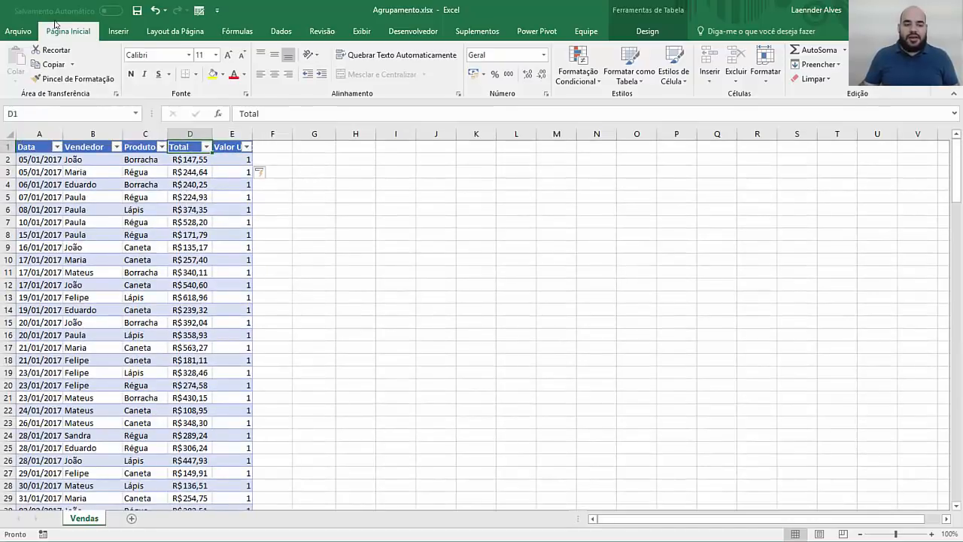
pyautogui.click(137, 10)
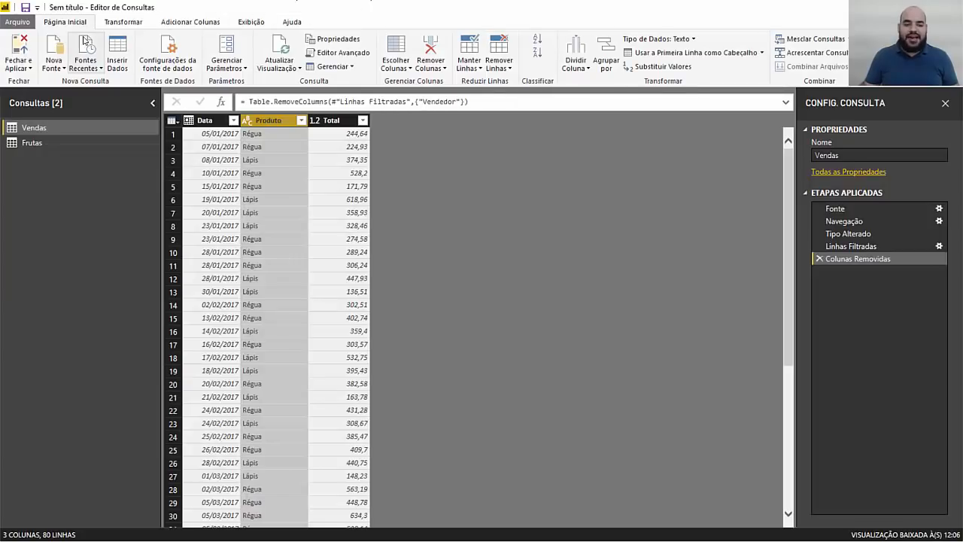
# - Refresh the Vendas preview in the Power BI query editor and delete the Colunas Removidas step
pyautogui.click(283, 50)
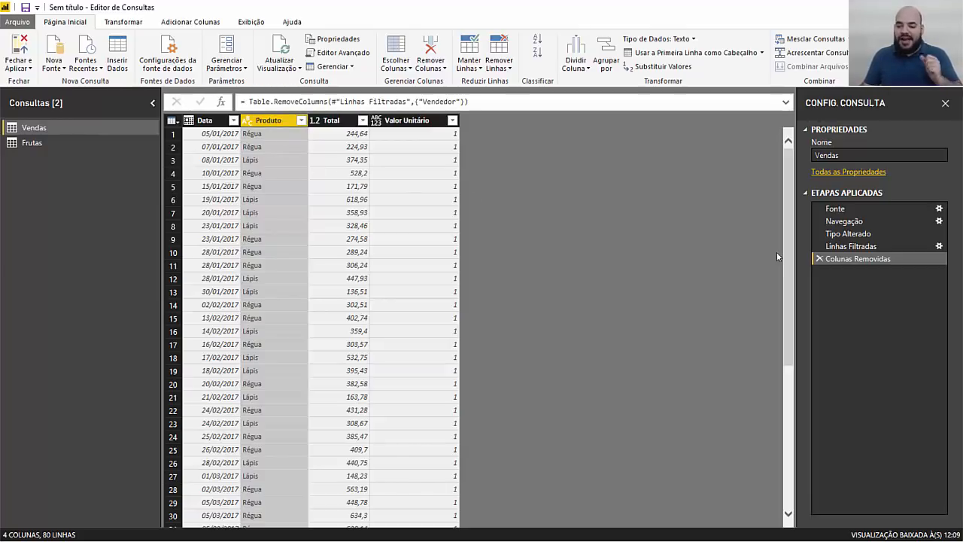
pyautogui.click(820, 259)
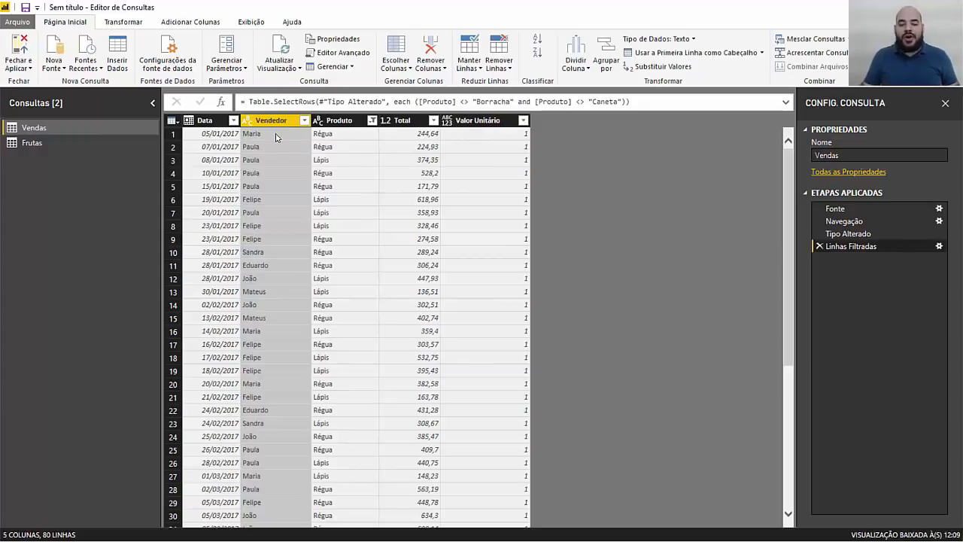
# - Remove all Vendas columns other than Data, Produto and Total
pyautogui.click(205, 121)
pyautogui.keyDown('ctrl'); pyautogui.click(331, 121); pyautogui.keyUp('ctrl')
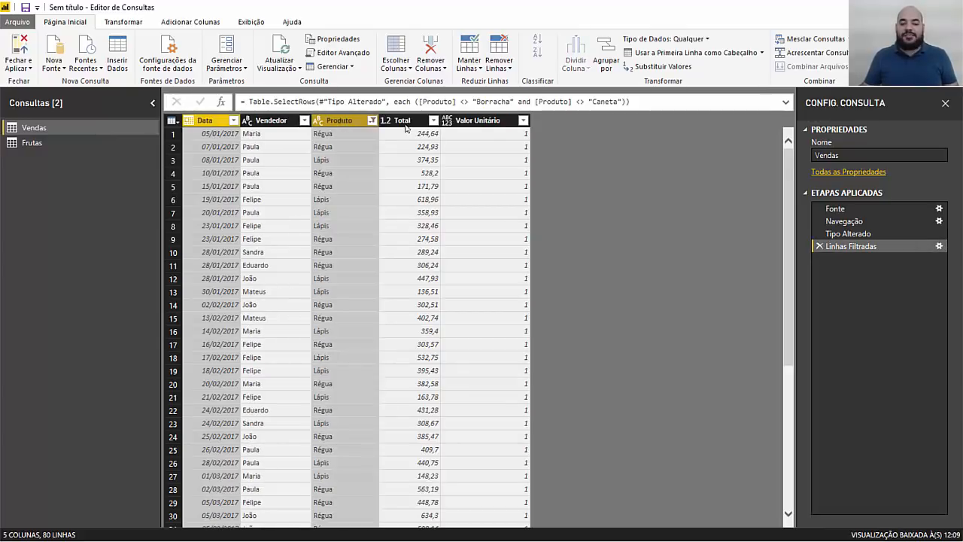
pyautogui.keyDown('ctrl'); pyautogui.click(402, 122); pyautogui.keyUp('ctrl')
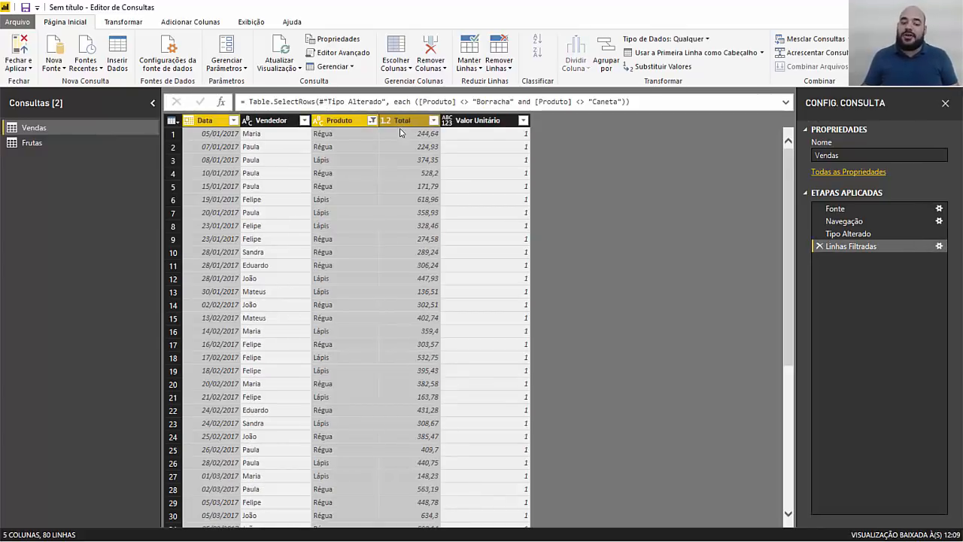
pyautogui.keyDown('ctrl'); pyautogui.click(265, 122); pyautogui.keyUp('ctrl')
pyautogui.rightClick(222, 125)
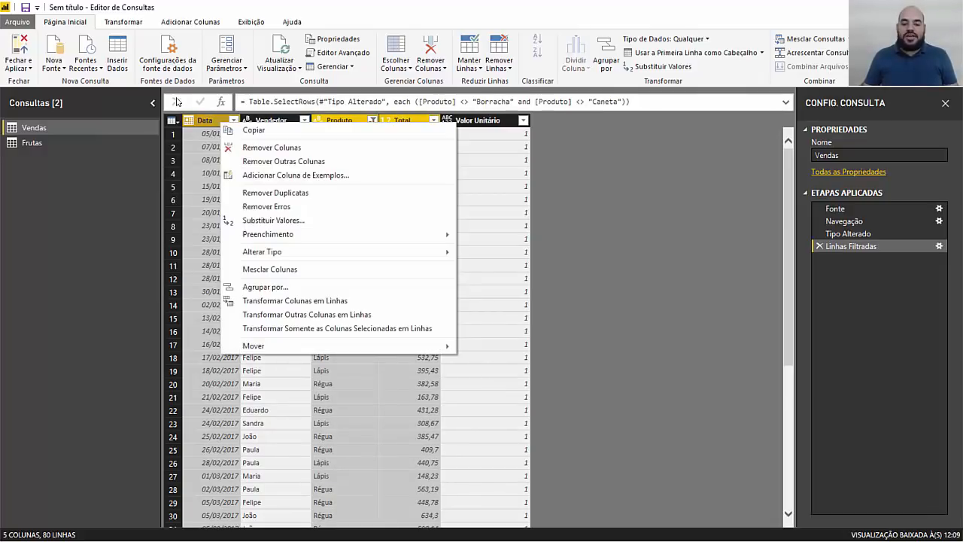
pyautogui.click(299, 160)
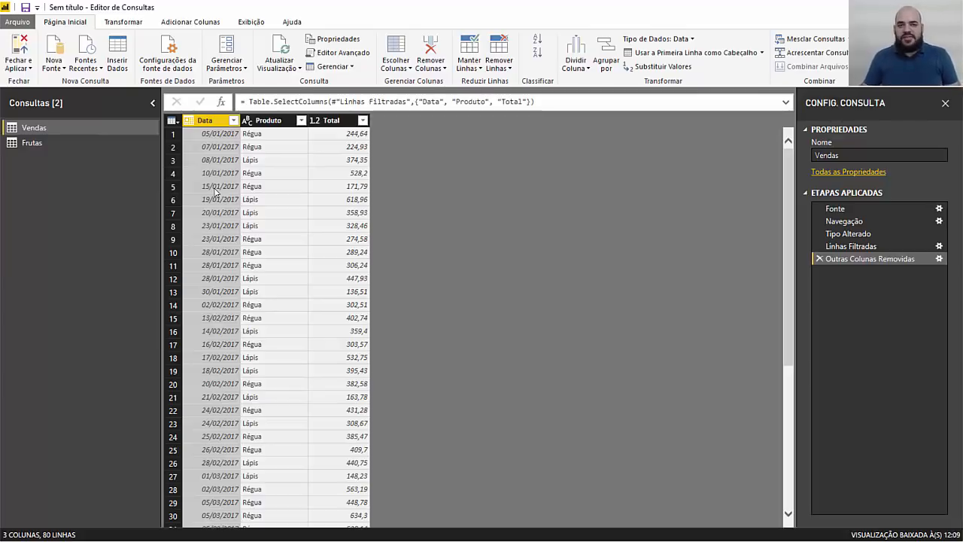
# - Delete the Outras Colunas Removidas step and remove every Vendas column except Data, Vendedor, Produto and Total
pyautogui.click(819, 259)
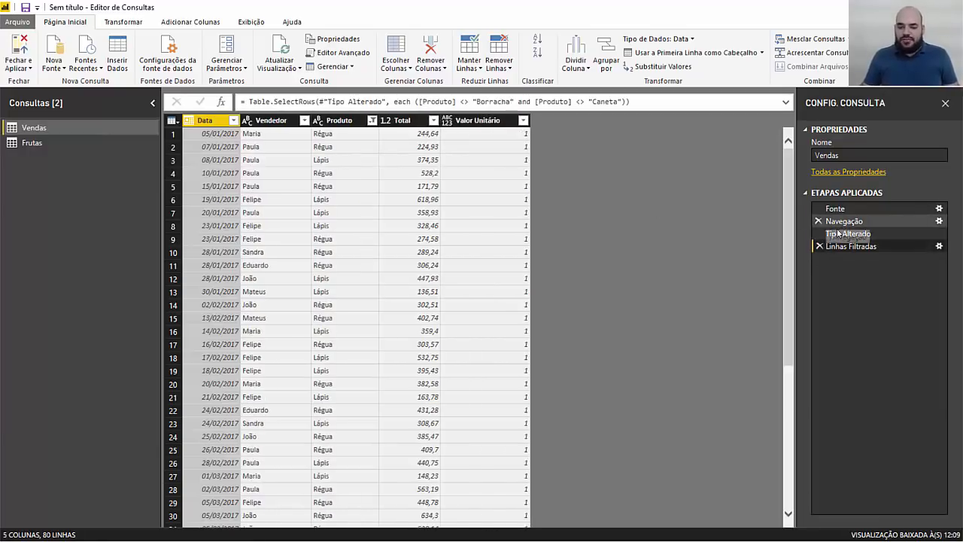
pyautogui.rightClick(488, 122)
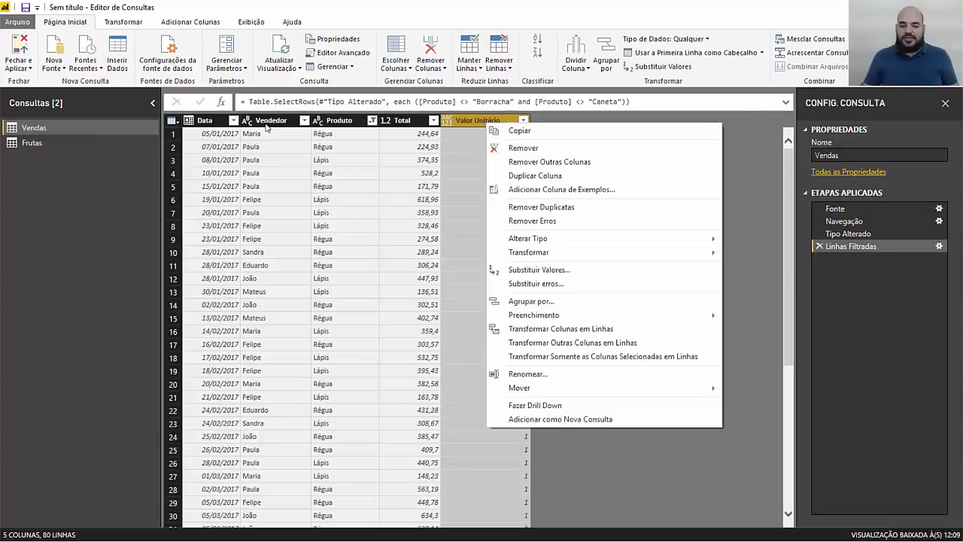
pyautogui.click(214, 123)
pyautogui.keyDown('shift'); pyautogui.click(402, 122); pyautogui.keyUp('shift')
pyautogui.rightClick(403, 122)
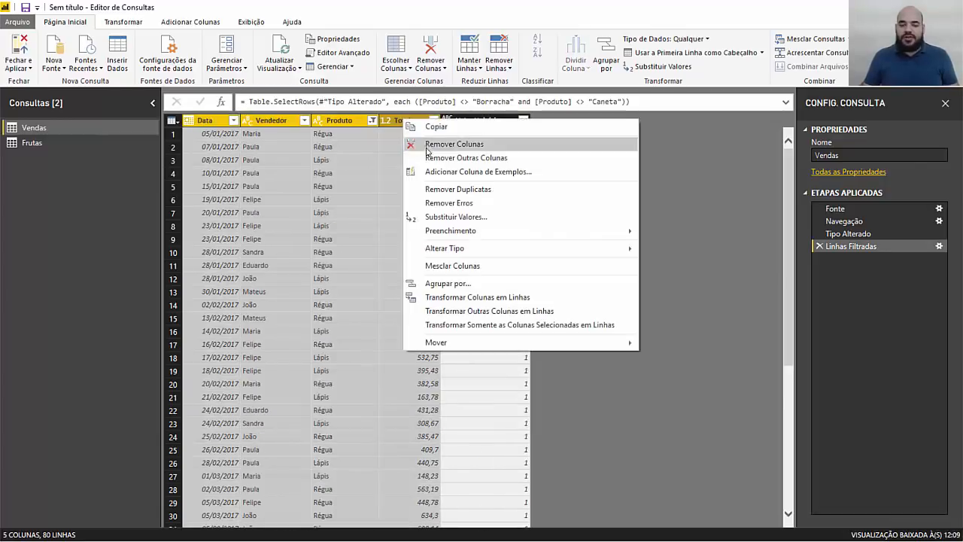
pyautogui.click(444, 157)
pyautogui.click(341, 188)
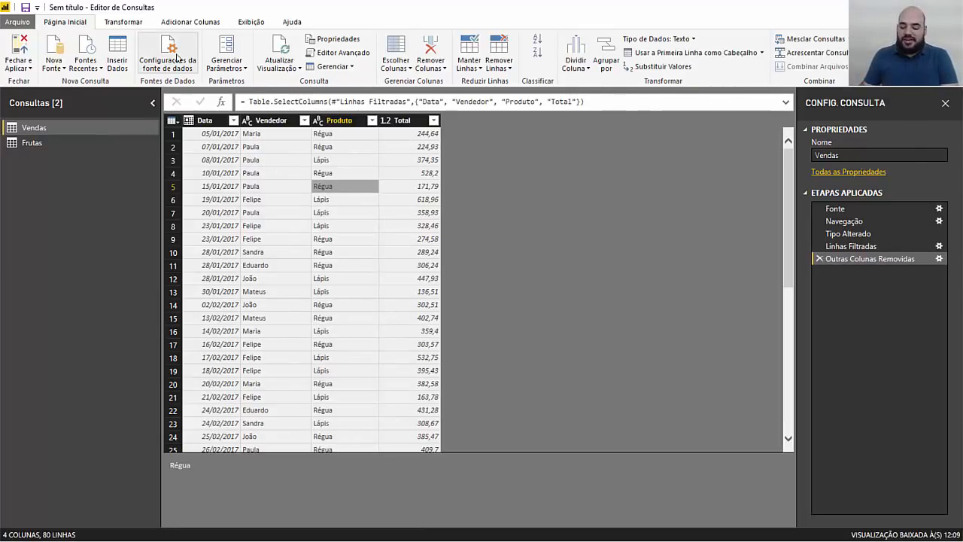
# - Compare the date operations offered for transforming an existing column with those for adding a new column
pyautogui.click(129, 22)
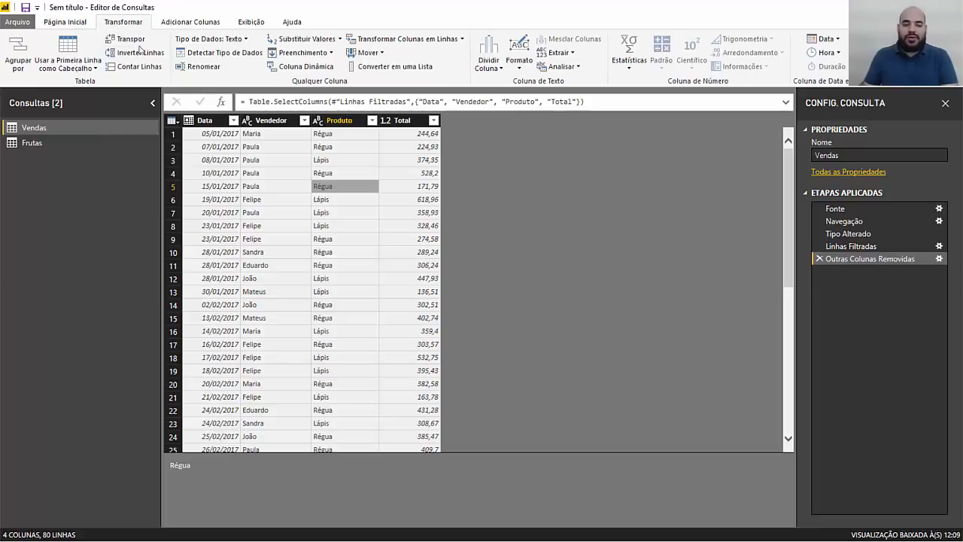
pyautogui.click(179, 25)
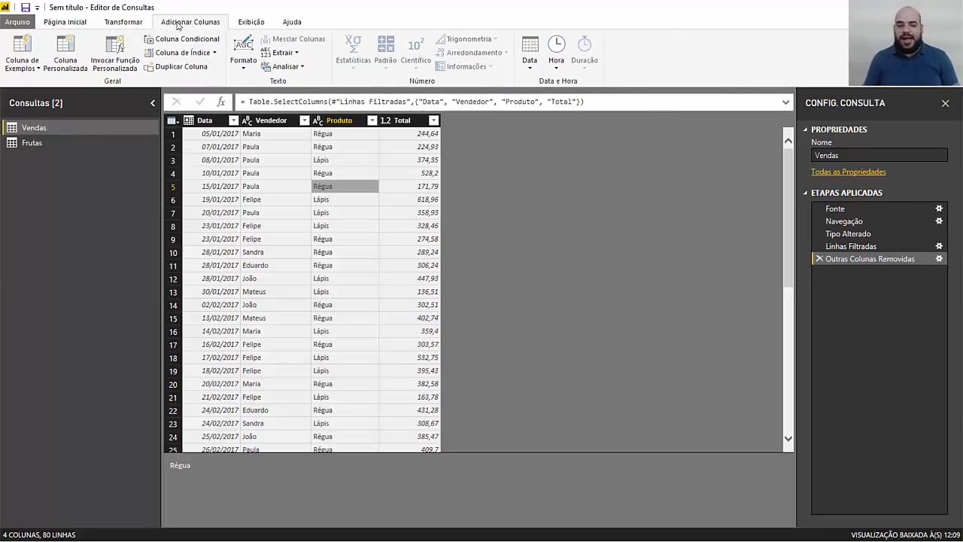
pyautogui.click(118, 22)
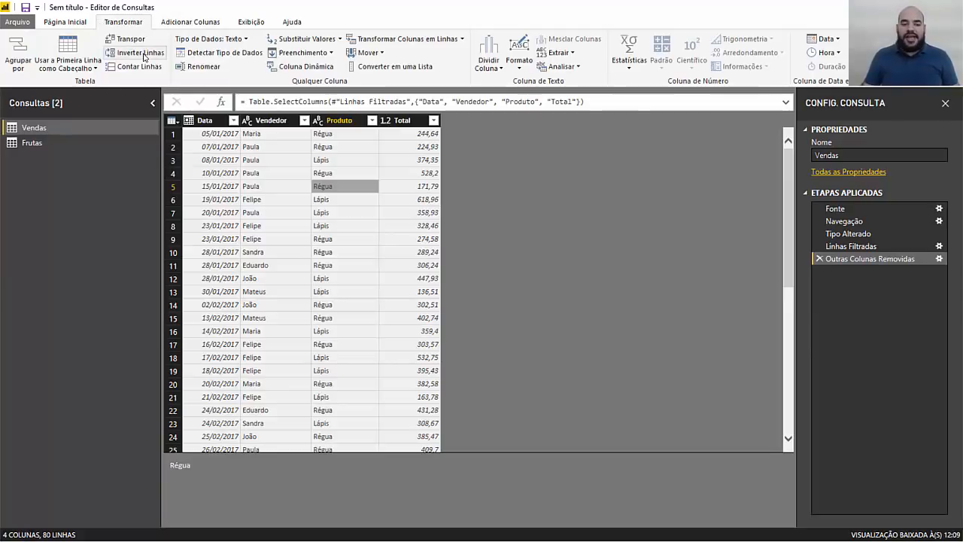
pyautogui.click(825, 39)
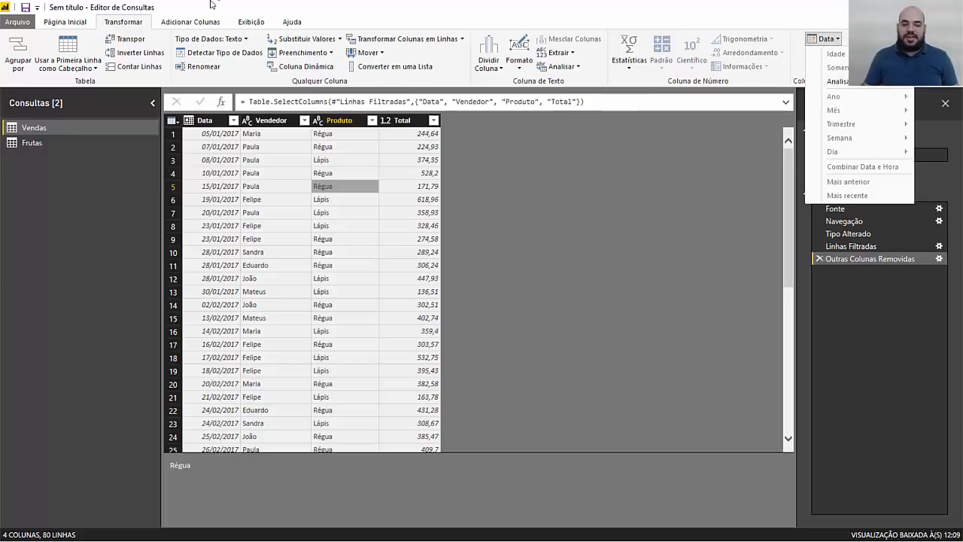
pyautogui.click(190, 22)
pyautogui.click(523, 55)
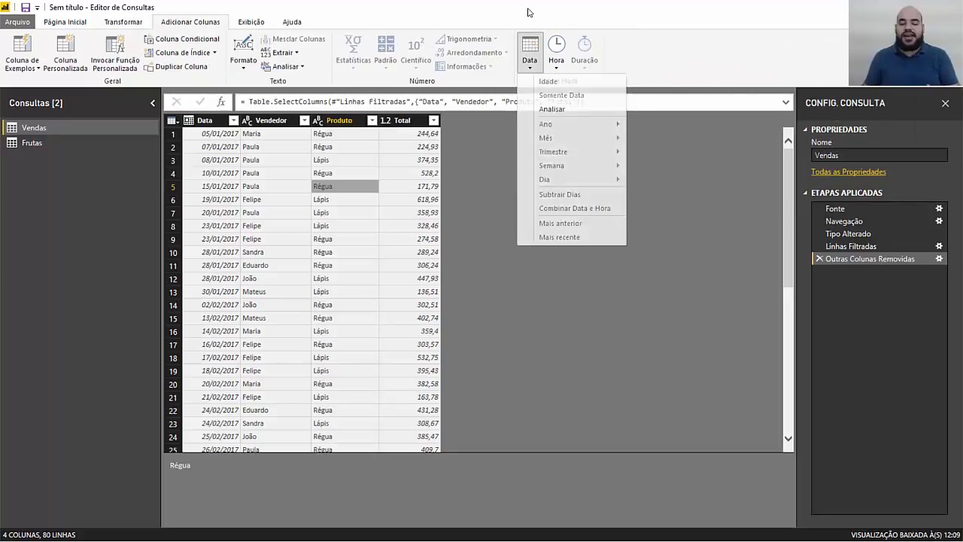
# - Convert the Data column's dates to month names in place and delete that extraction step
pyautogui.click(530, 24)
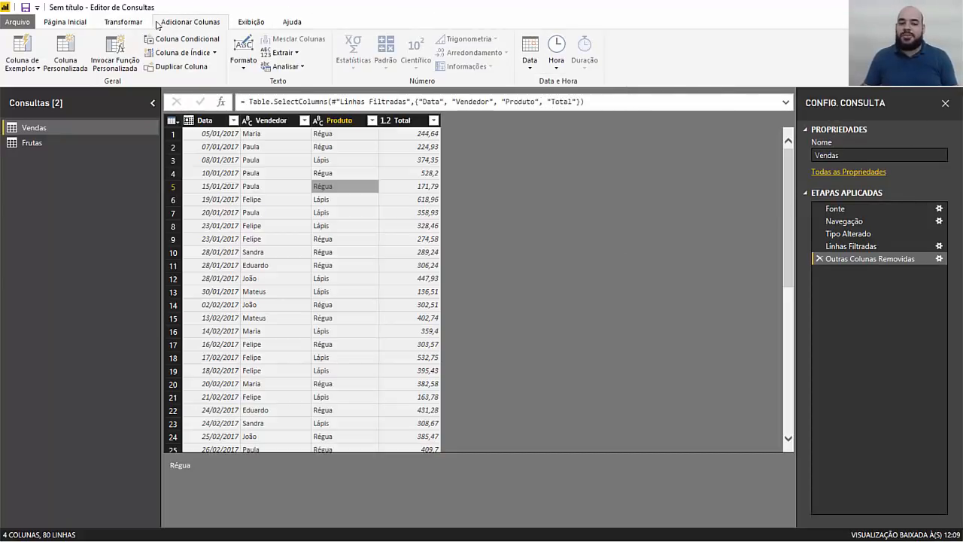
pyautogui.click(205, 121)
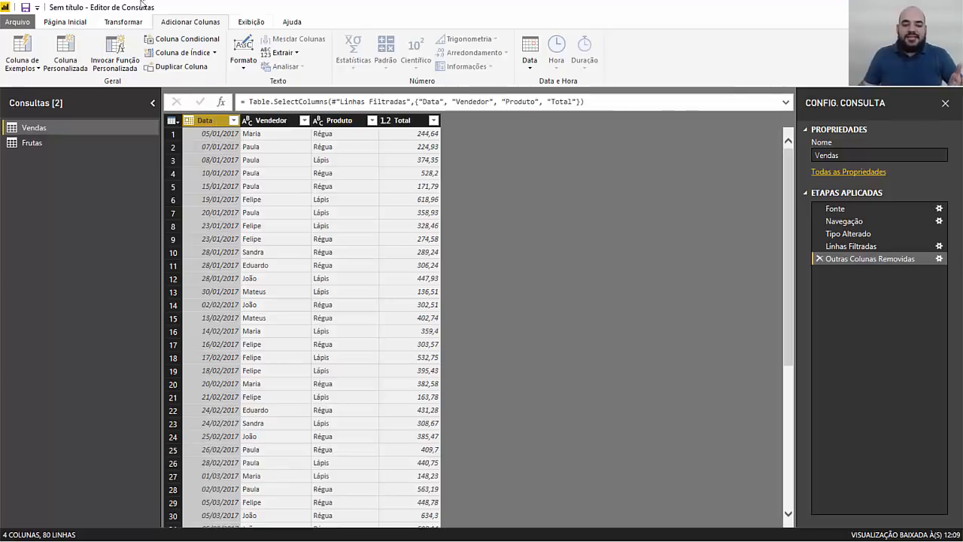
pyautogui.click(125, 22)
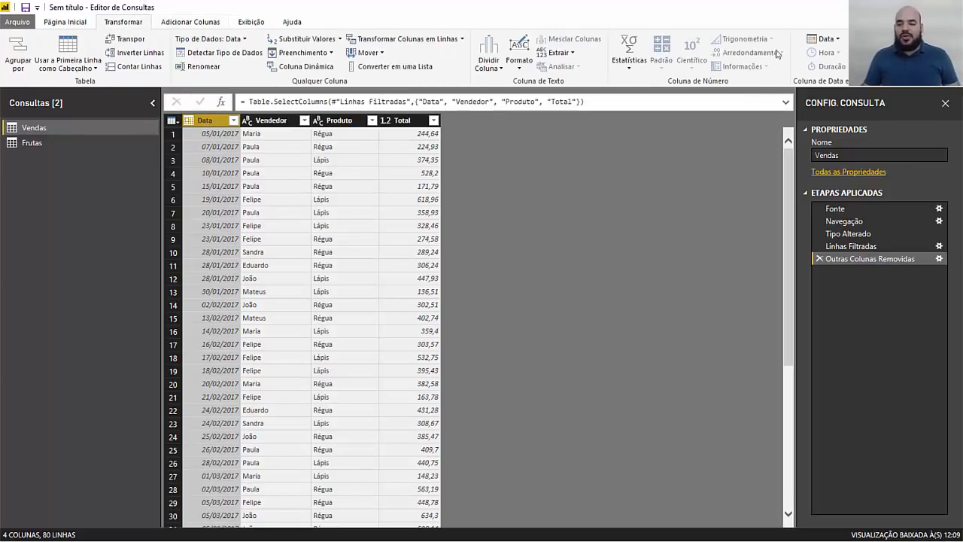
pyautogui.click(826, 38)
pyautogui.moveTo(833, 115)
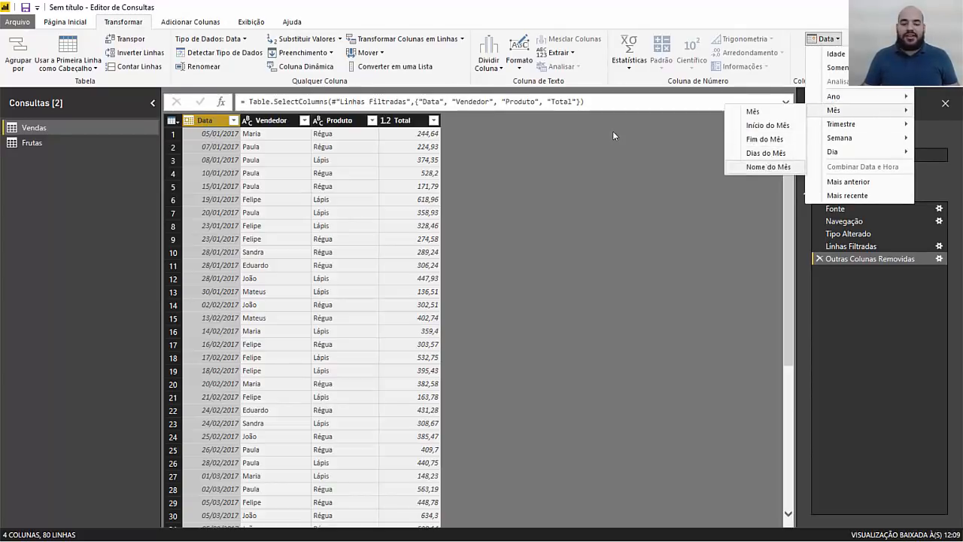
pyautogui.click(768, 167)
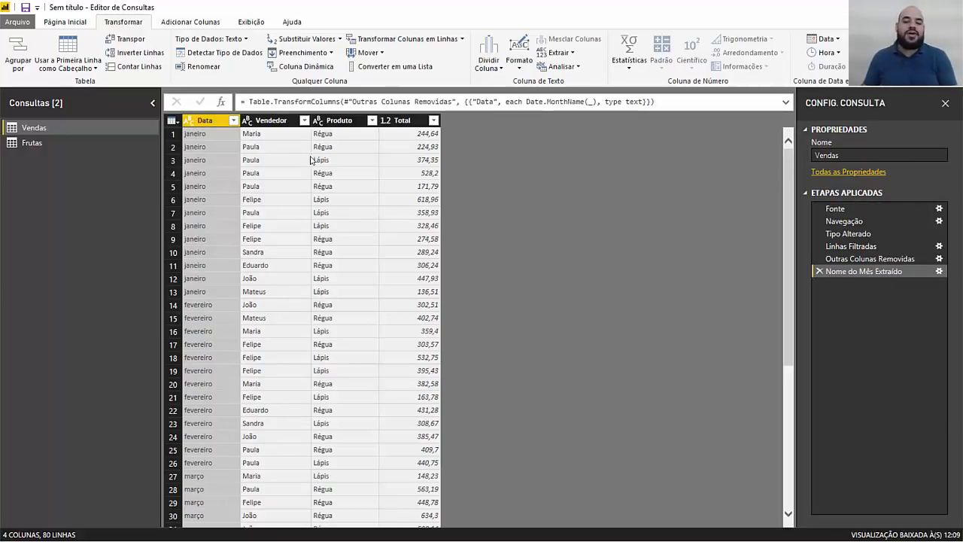
pyautogui.click(819, 271)
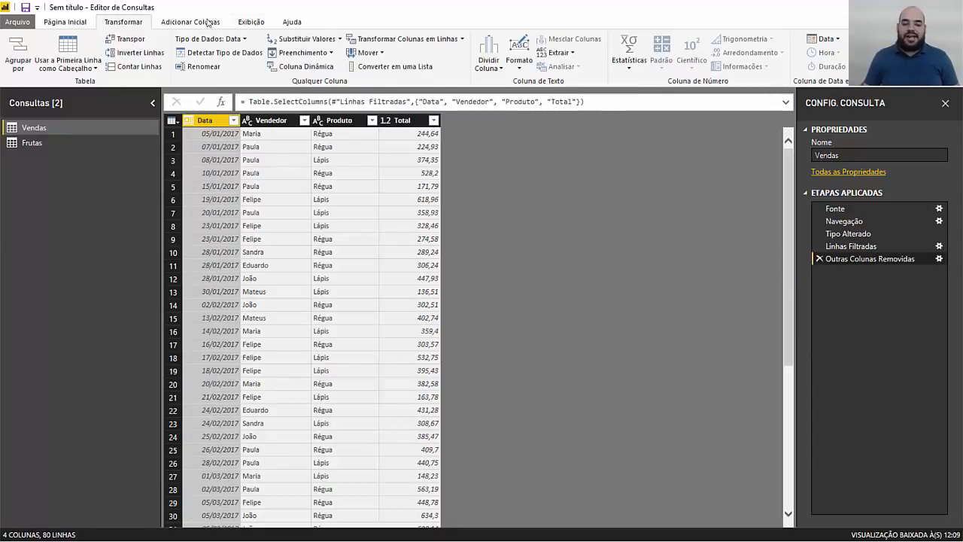
# - Add a new month-name column to Vendas based on the Data column
pyautogui.click(207, 22)
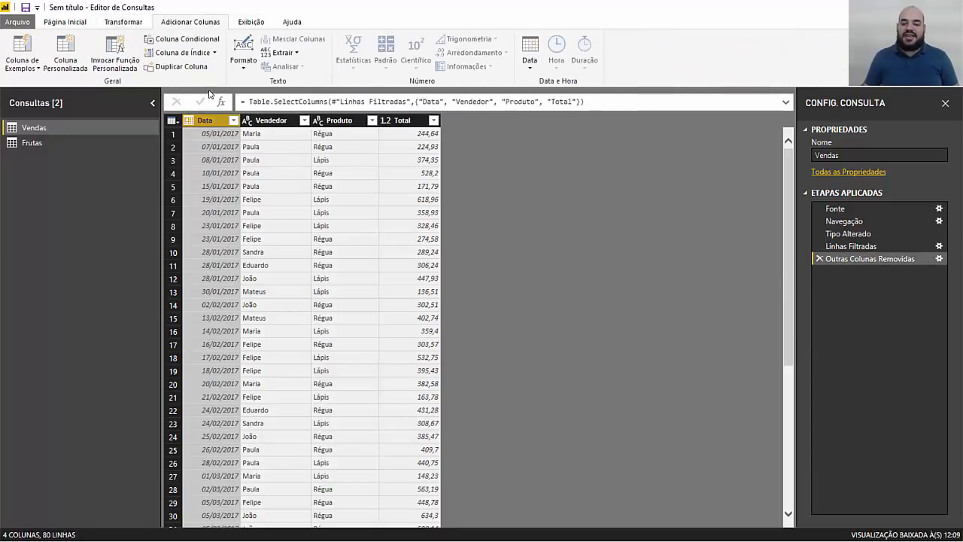
pyautogui.click(528, 68)
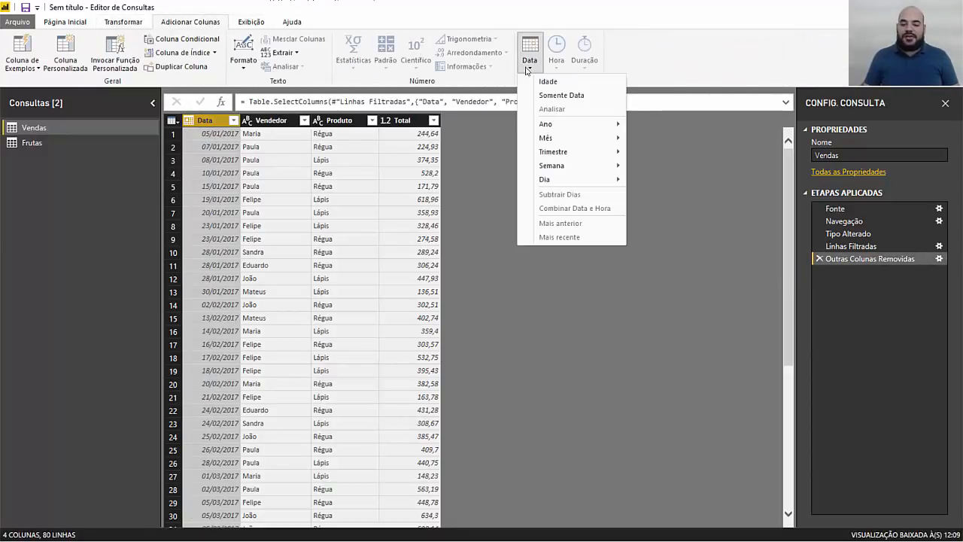
pyautogui.click(668, 194)
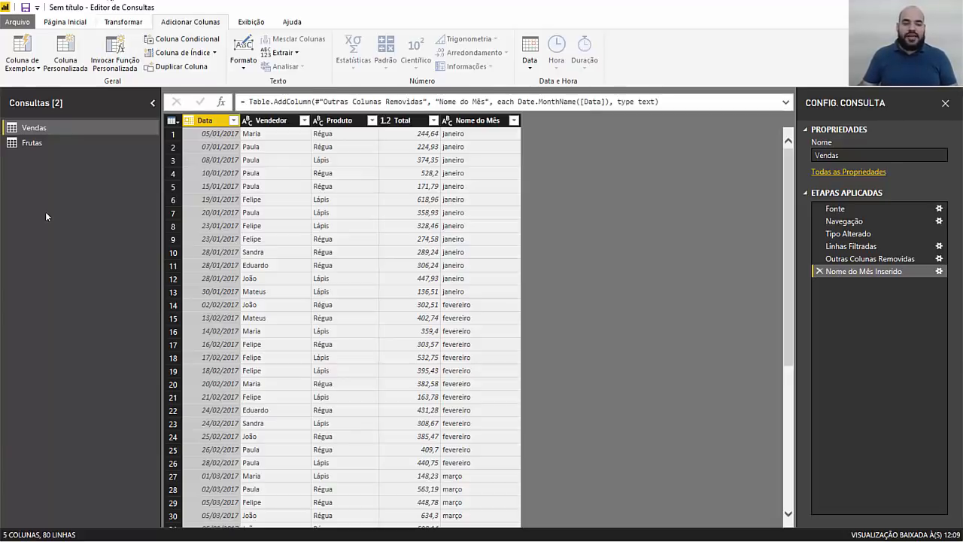
# - Connect to the Access database AdventureWorks.accdb in C:\Exemplos as a new source
pyautogui.click(64, 22)
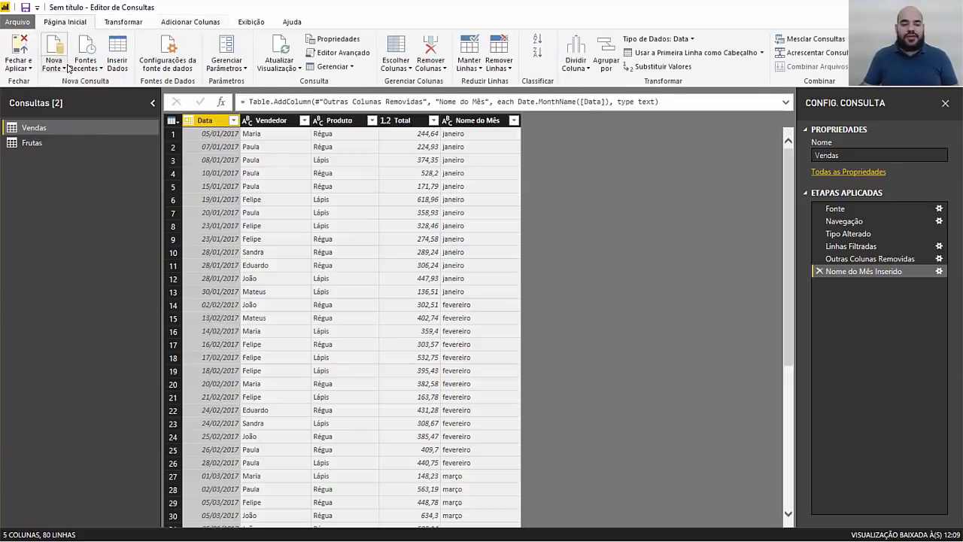
pyautogui.click(51, 59)
pyautogui.click(65, 294)
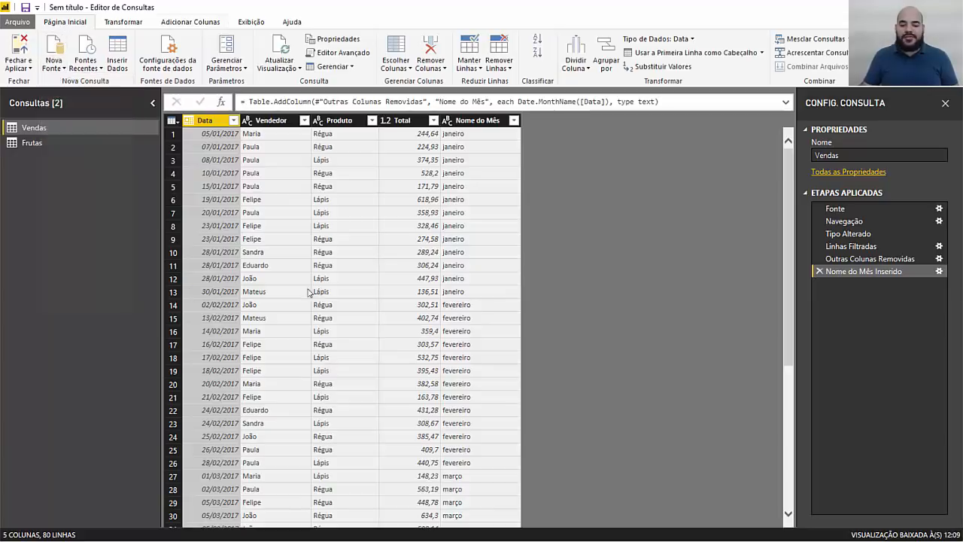
pyautogui.click(465, 267)
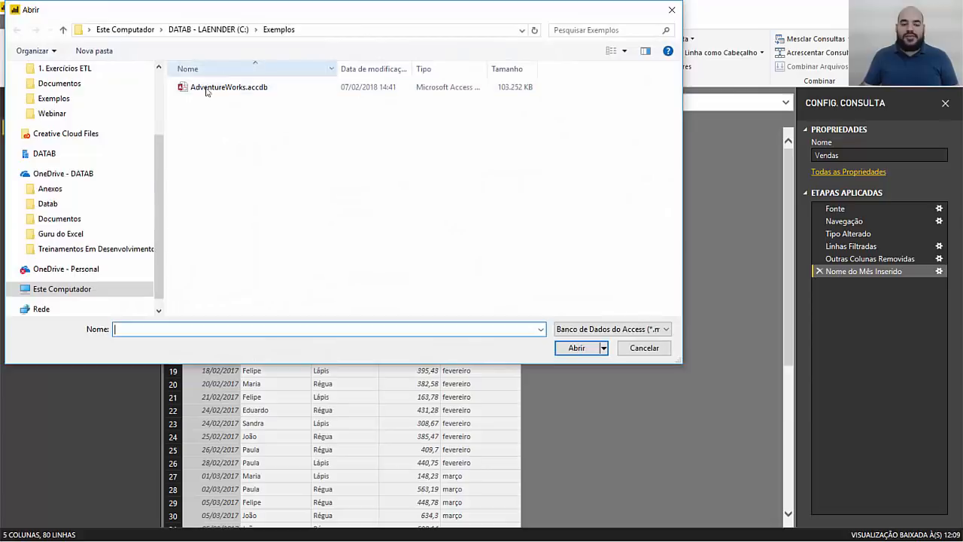
pyautogui.doubleClick(225, 88)
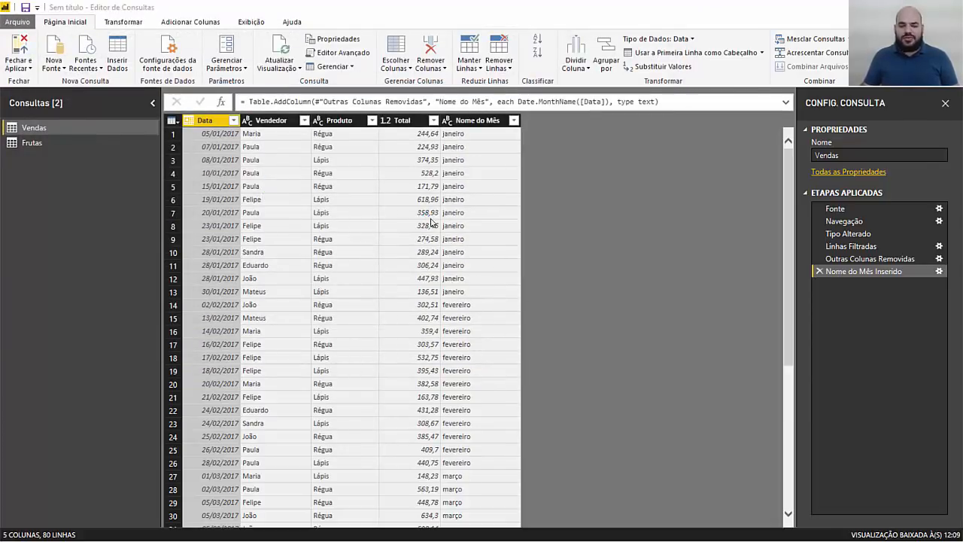
# - Import the Purchasing_VendorContact, Sales_ContactCreditCard, Sales_CreditCard, Sales_Currency and Sales_Individual tables as queries
pyautogui.scroll(-15, 301, 270)
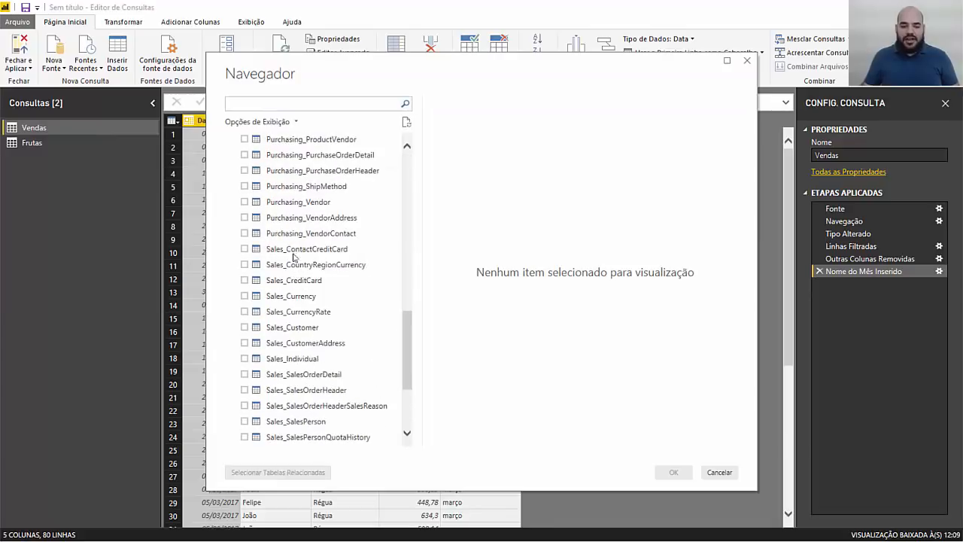
pyautogui.click(293, 260)
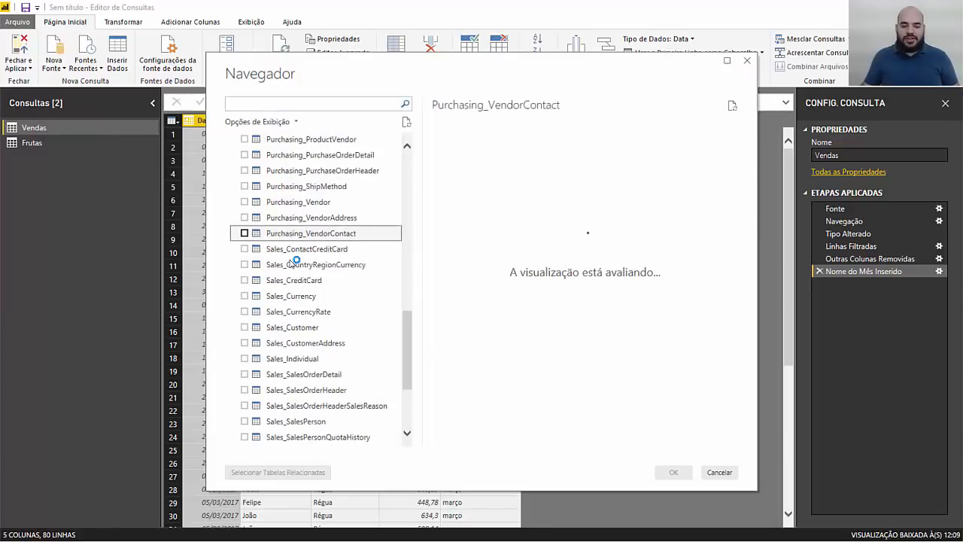
pyautogui.click(244, 233)
pyautogui.click(244, 249)
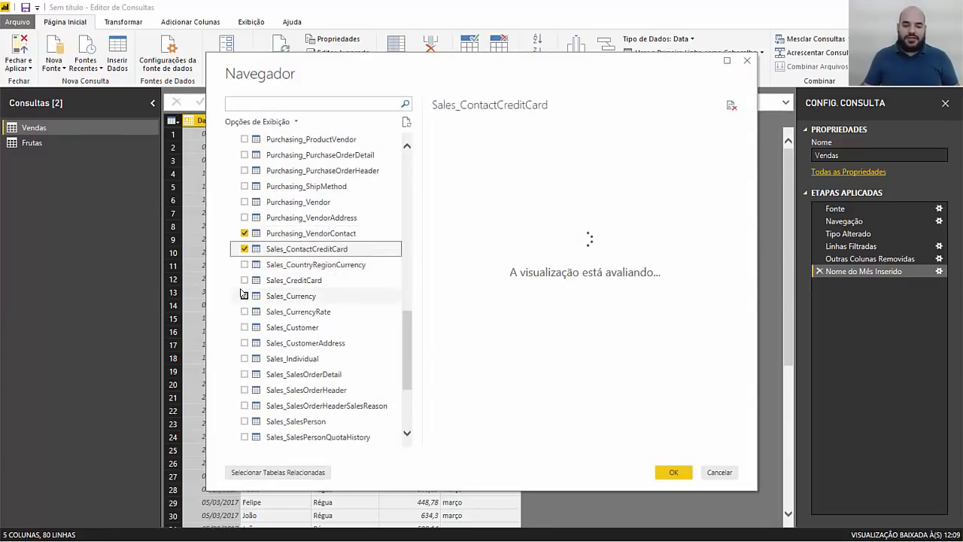
pyautogui.click(244, 280)
pyautogui.click(244, 295)
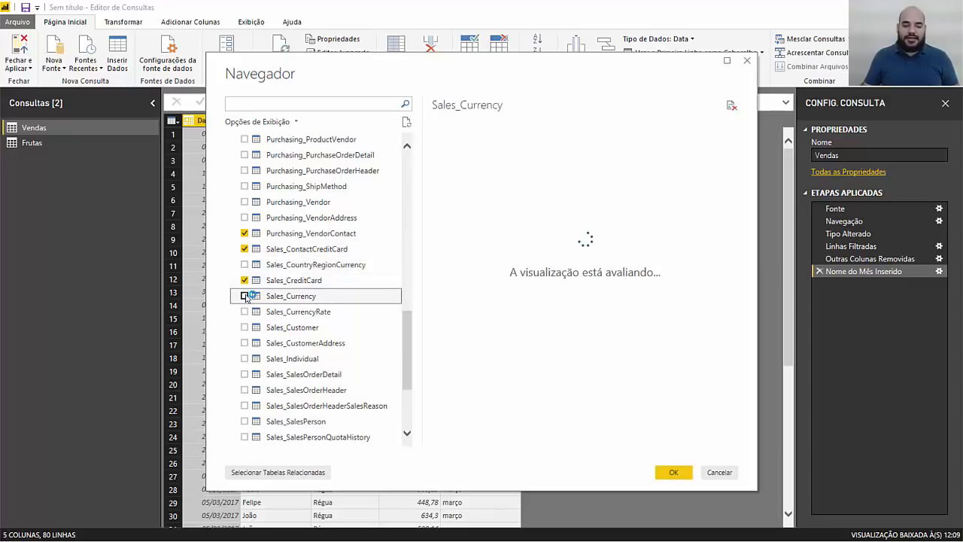
pyautogui.click(244, 358)
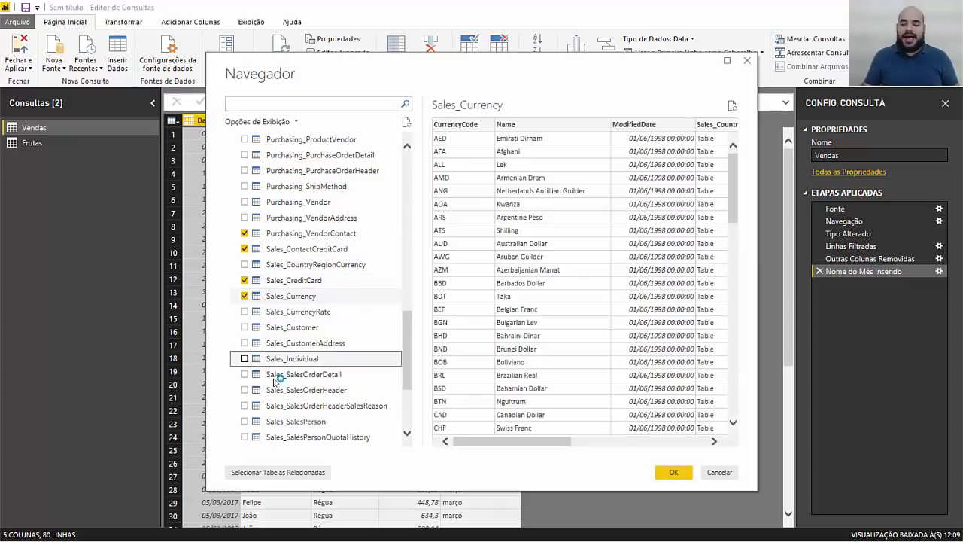
pyautogui.click(673, 472)
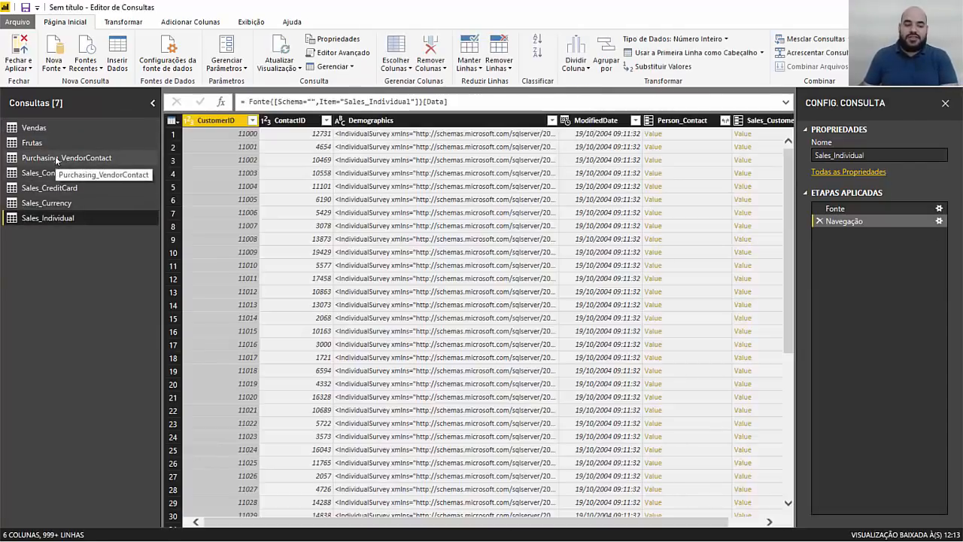
# - Look through the data previews of the five queries imported from AdventureWorks
pyautogui.click(57, 159)
pyautogui.click(56, 173)
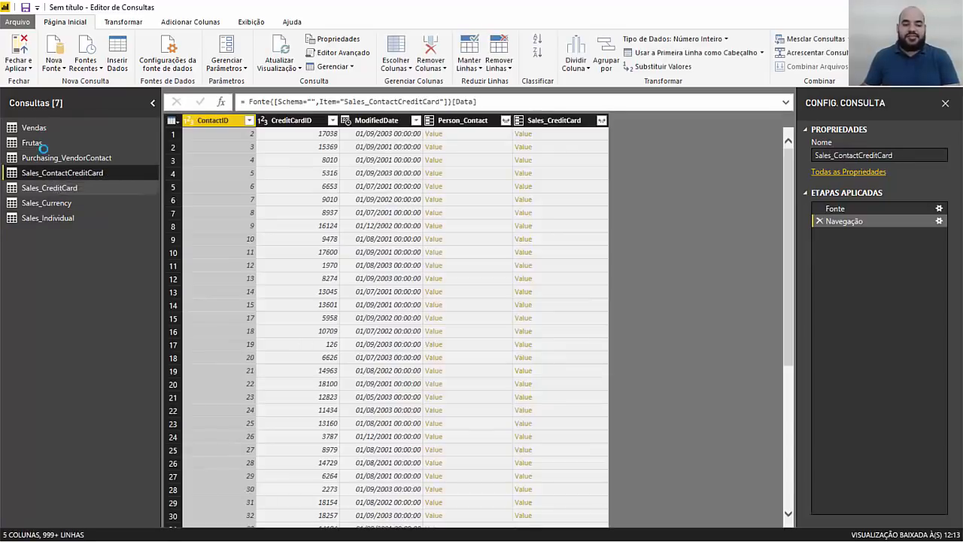
pyautogui.click(46, 187)
pyautogui.click(47, 202)
pyautogui.click(45, 219)
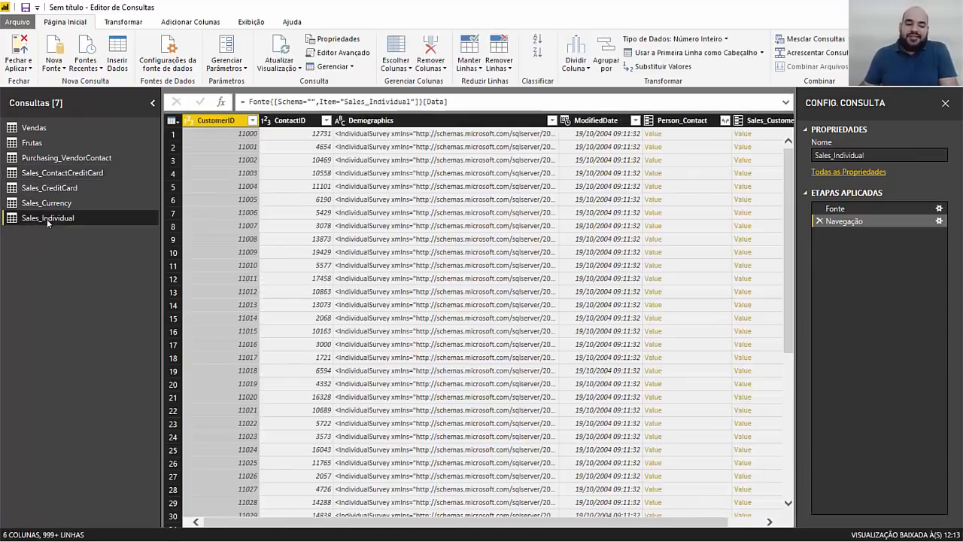
pyautogui.click(56, 158)
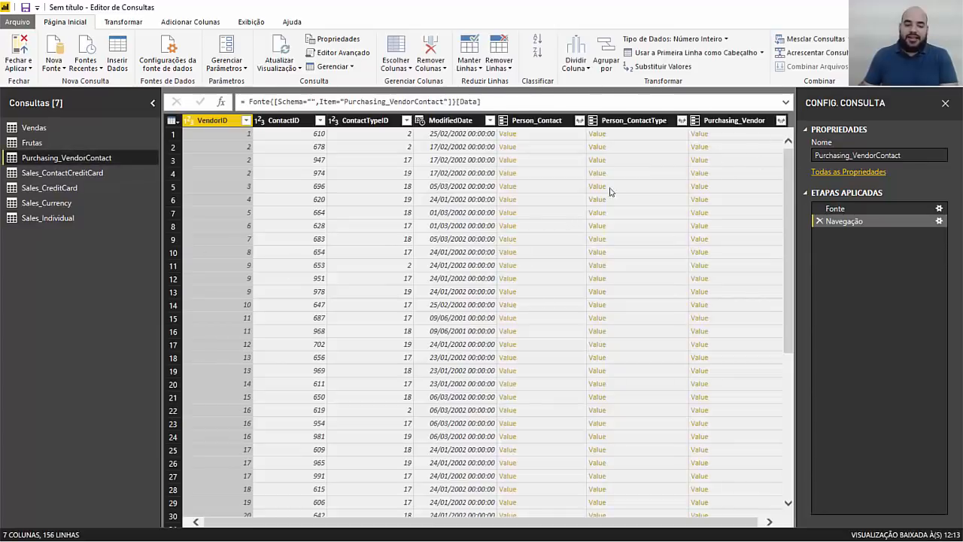
# - Examine the file path in the Fonte step settings of Purchasing_VendorContact and close them without changes
pyautogui.click(836, 209)
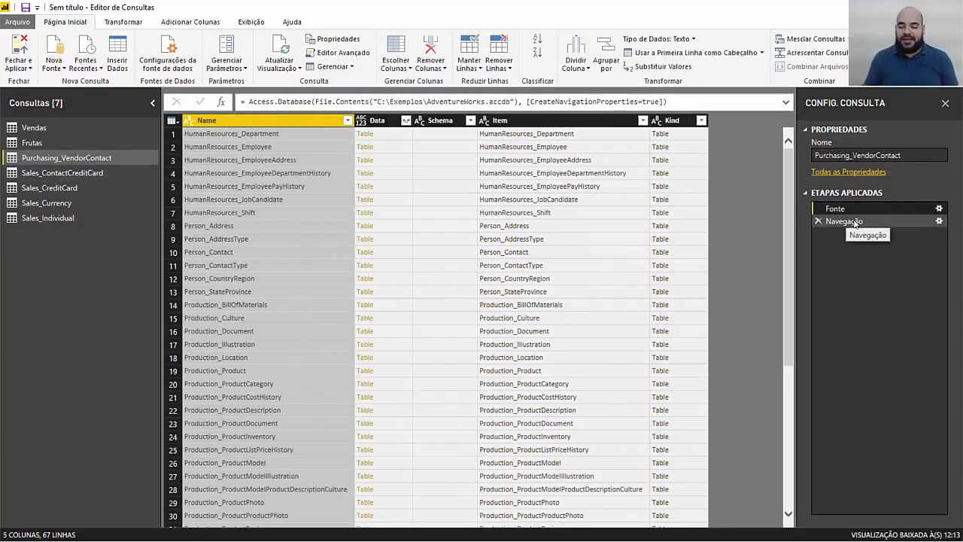
pyautogui.click(939, 209)
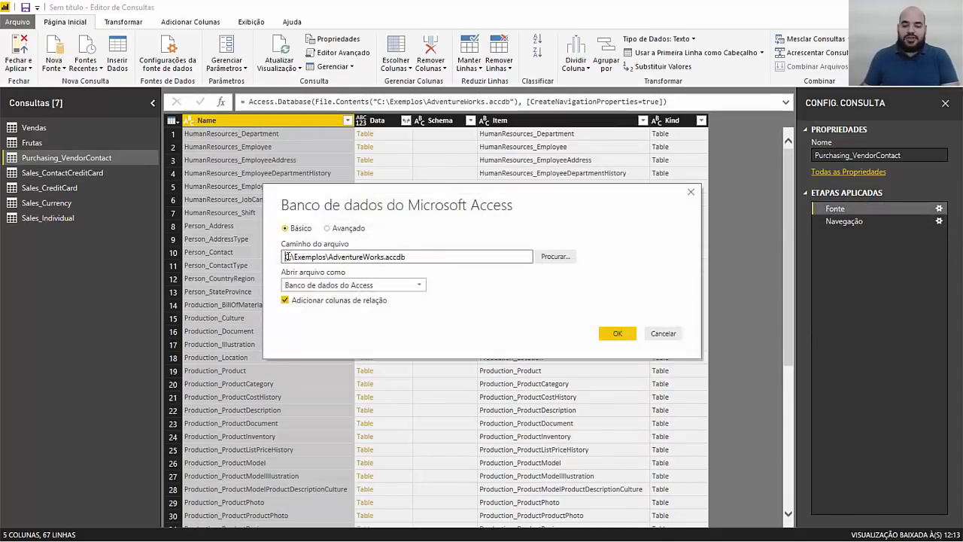
pyautogui.doubleClick(329, 257)
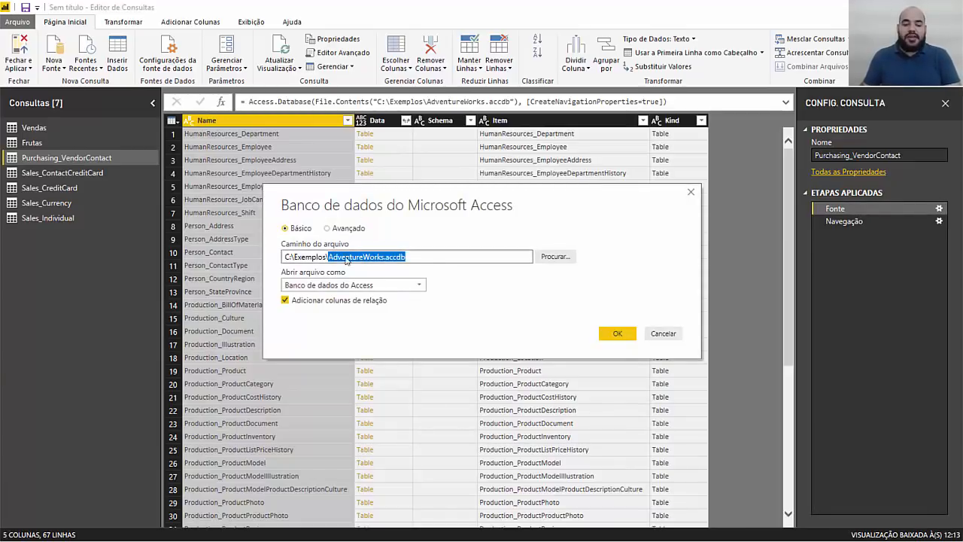
pyautogui.moveTo(327, 256); pyautogui.dragTo(222, 202)
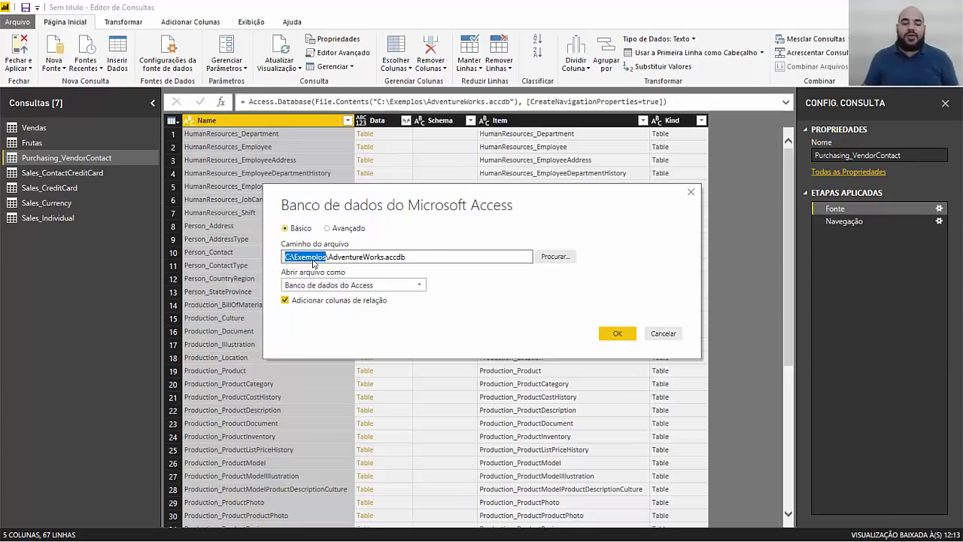
pyautogui.press('Escape')
# - Check the four Sales queries one after another and return to Purchasing_VendorContact
pyautogui.click(83, 173)
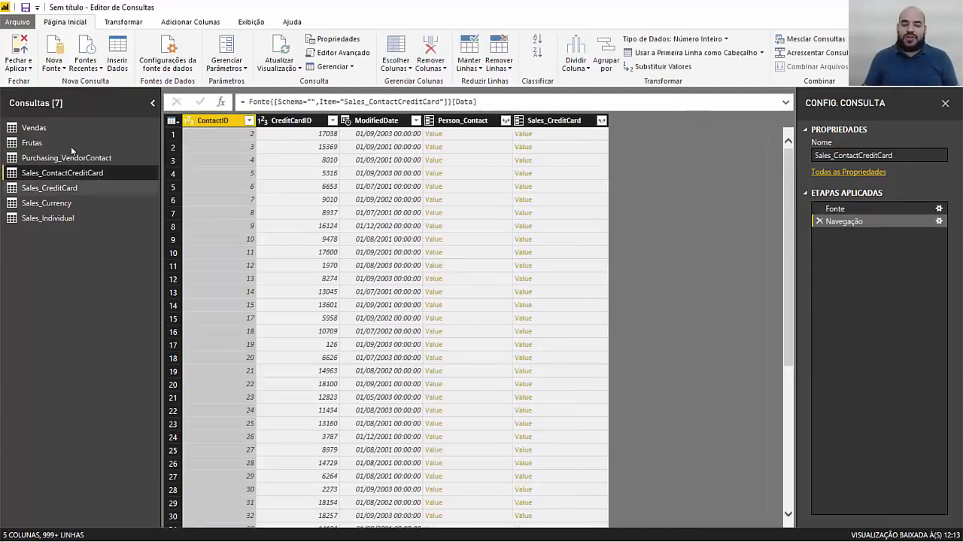
pyautogui.click(75, 188)
pyautogui.click(77, 203)
pyautogui.click(82, 219)
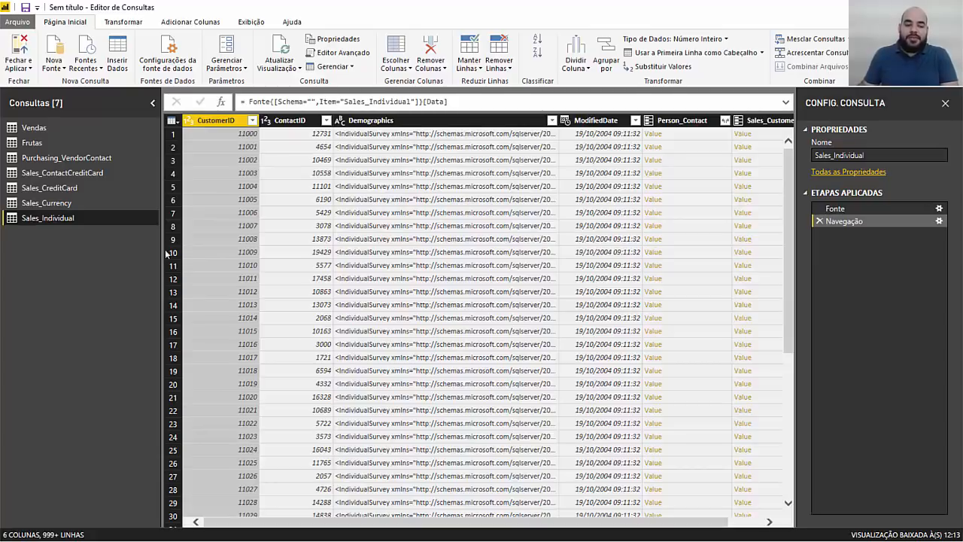
pyautogui.click(85, 159)
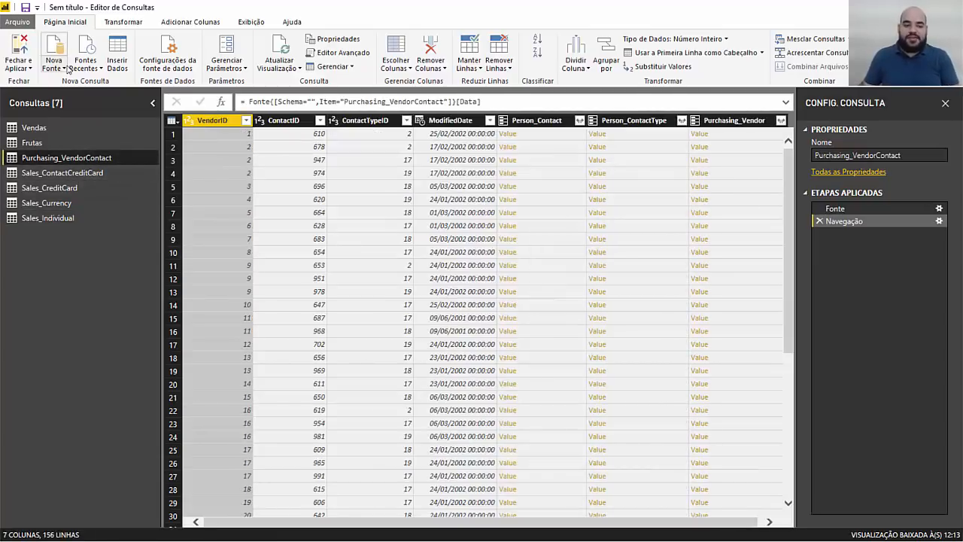
# - Review the current file's data source settings for adventureworks.accdb, agrupamento.xlsx and frutas.txt, and close them
pyautogui.click(17, 22)
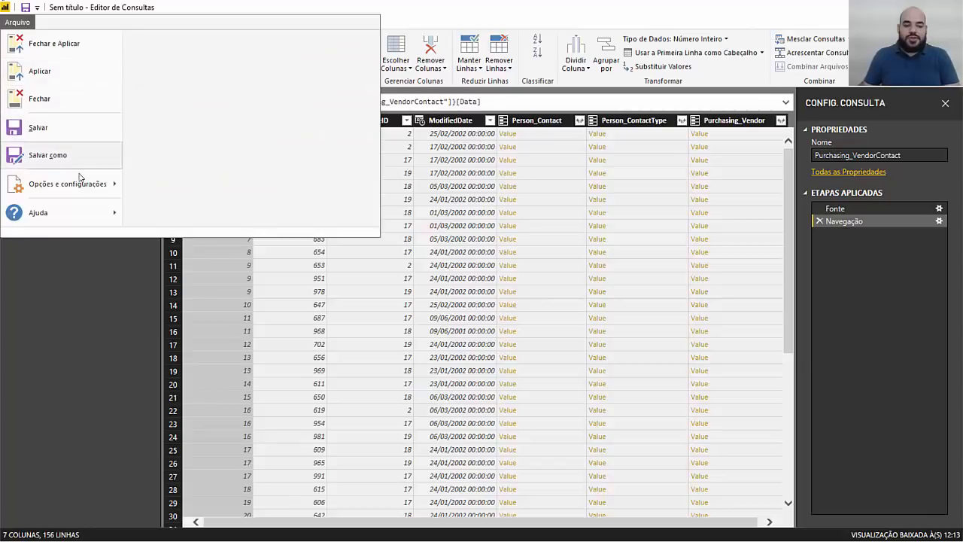
pyautogui.moveTo(79, 187)
pyautogui.click(217, 88)
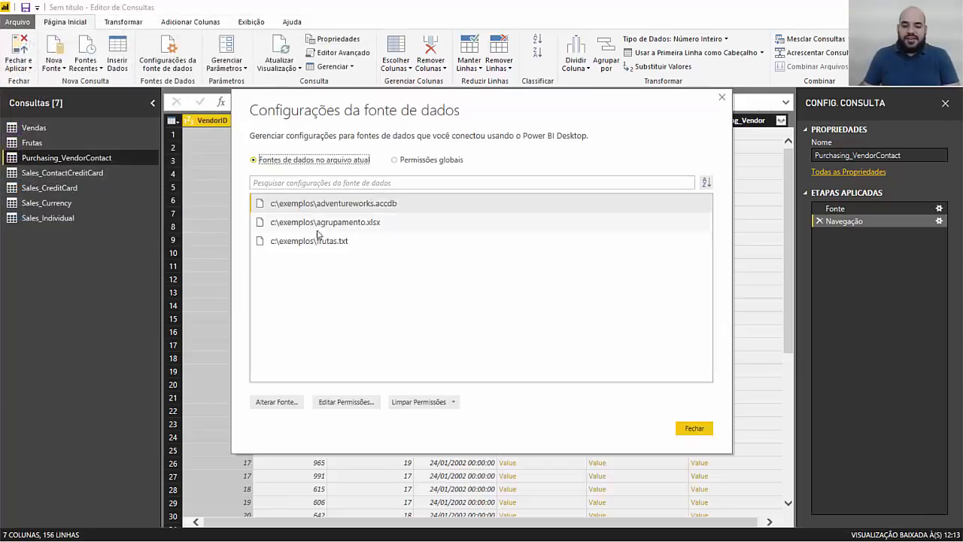
pyautogui.click(347, 204)
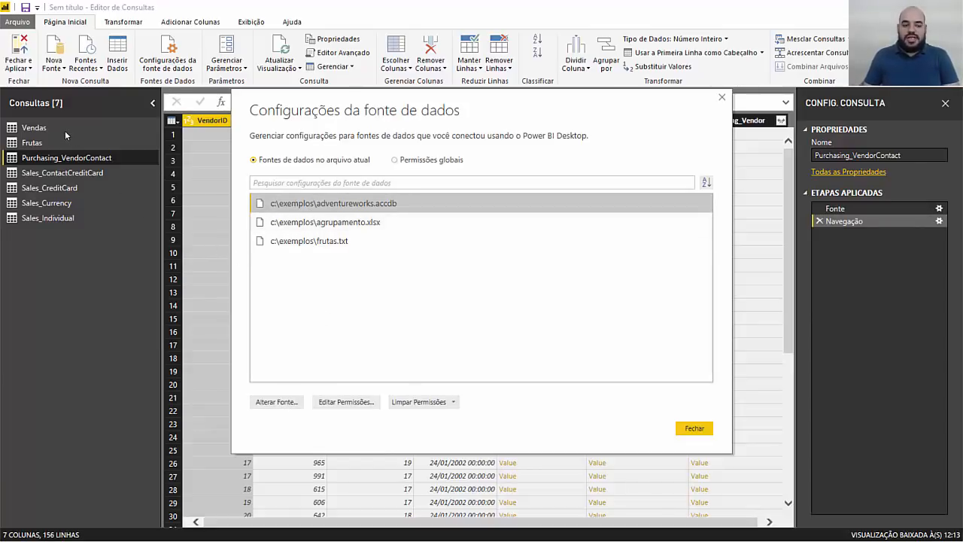
pyautogui.click(419, 202)
pyautogui.click(367, 223)
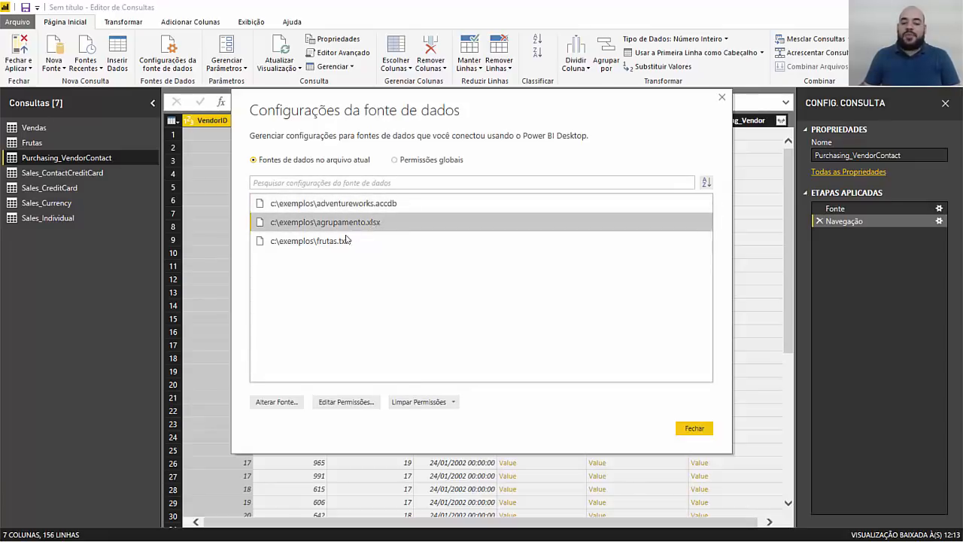
pyautogui.click(347, 240)
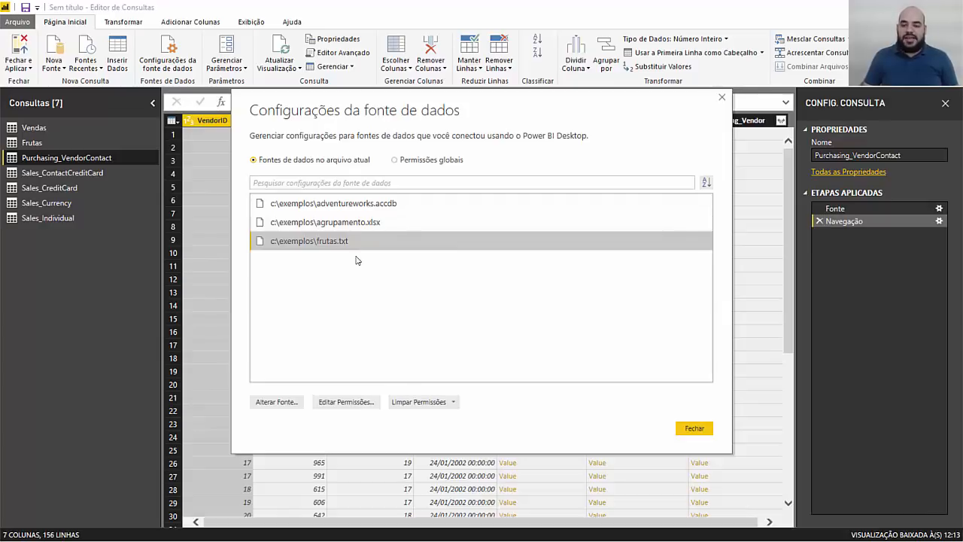
pyautogui.click(723, 100)
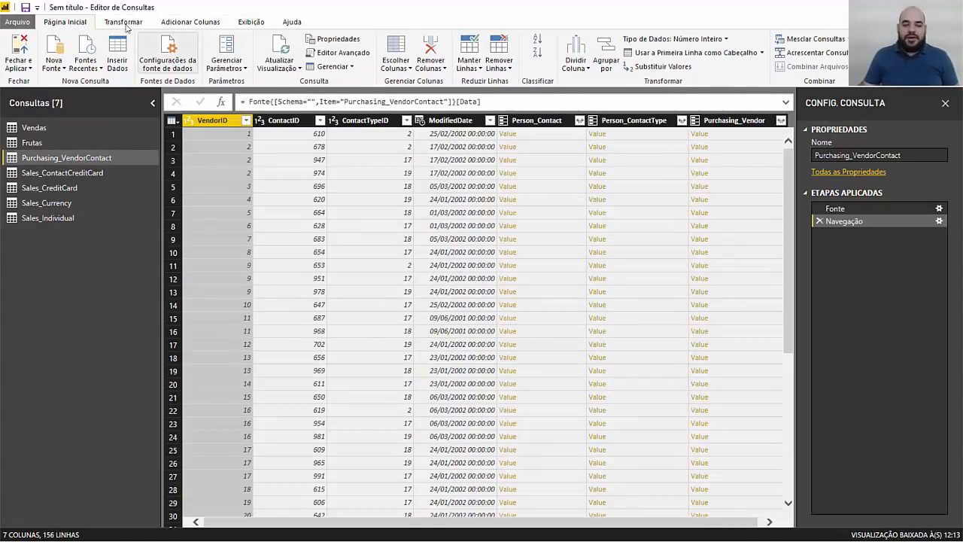
# - Create a new query parameter and name it Caminho
pyautogui.click(243, 70)
pyautogui.click(252, 109)
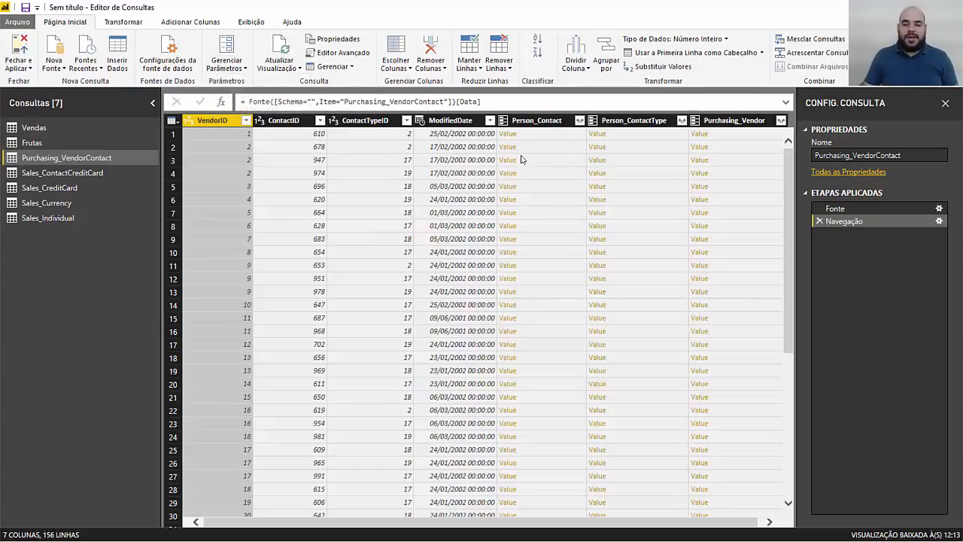
pyautogui.write('Cah')
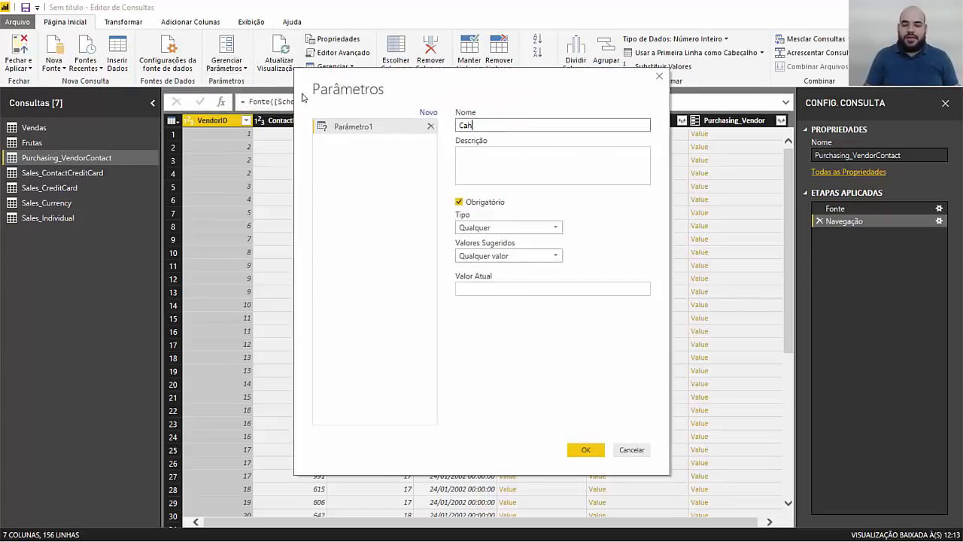
pyautogui.write('inho')
pyautogui.press('Tab')
pyautogui.press('Tab')
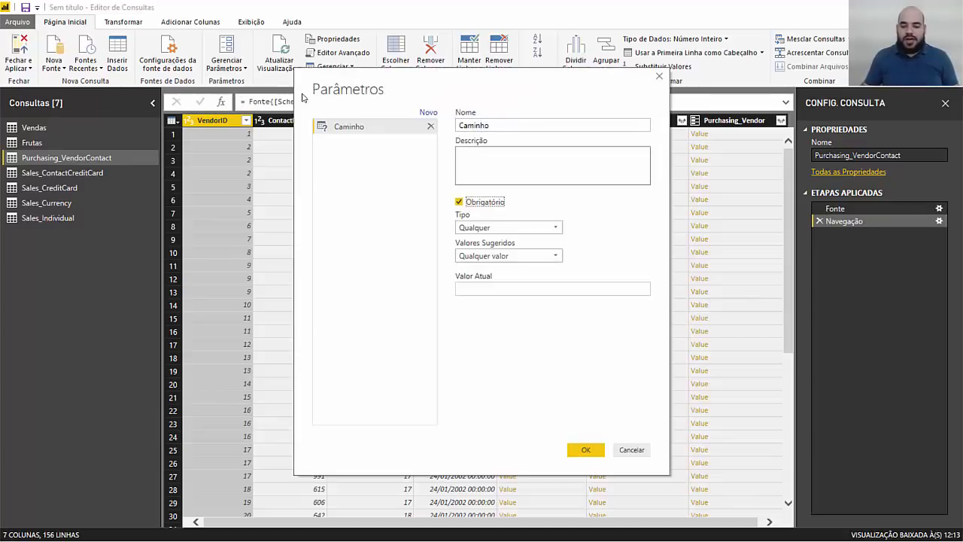
# - Set the Caminho parameter's current value to C:\Exemplos\ and its type to Texto, and save the parameter
pyautogui.click(489, 289)
pyautogui.write('C')
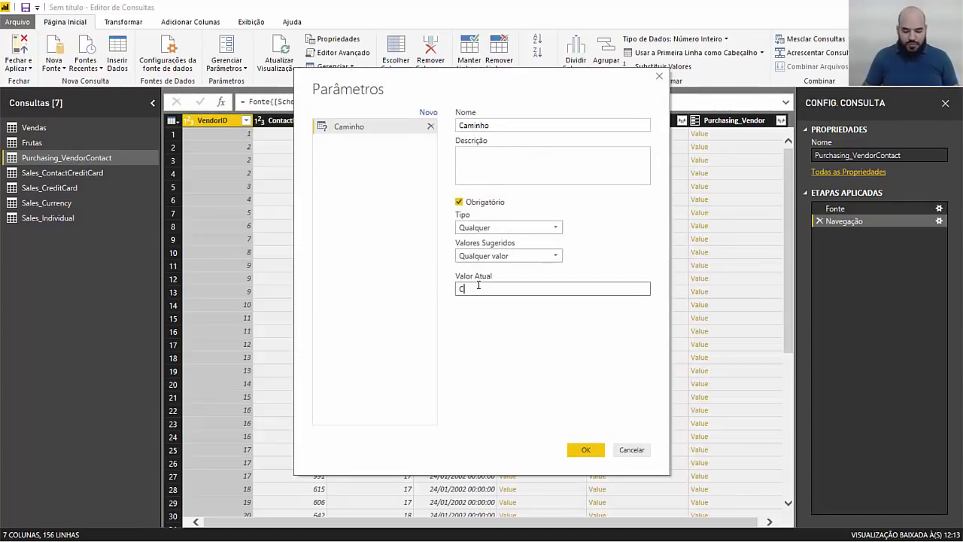
pyautogui.write(':\\Exemplos')
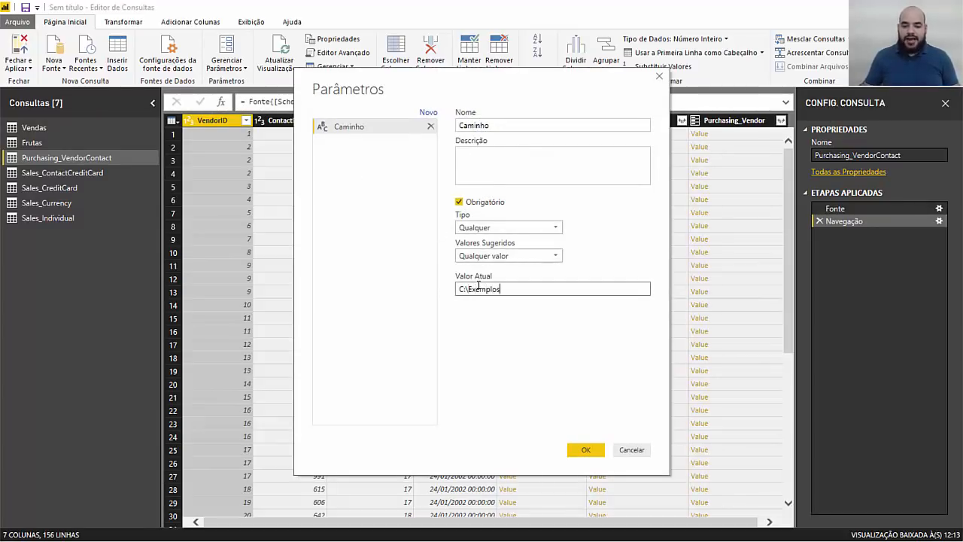
pyautogui.write('z')
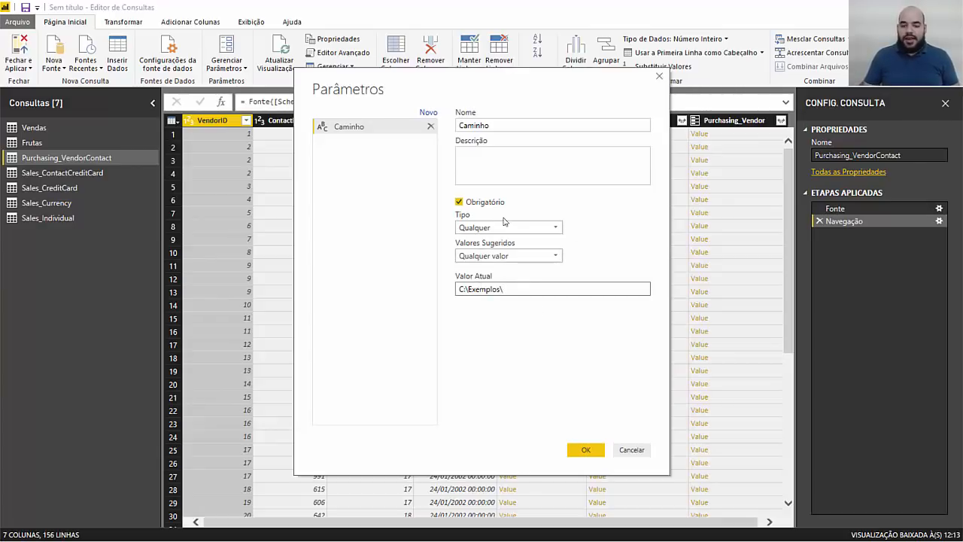
pyautogui.click(487, 227)
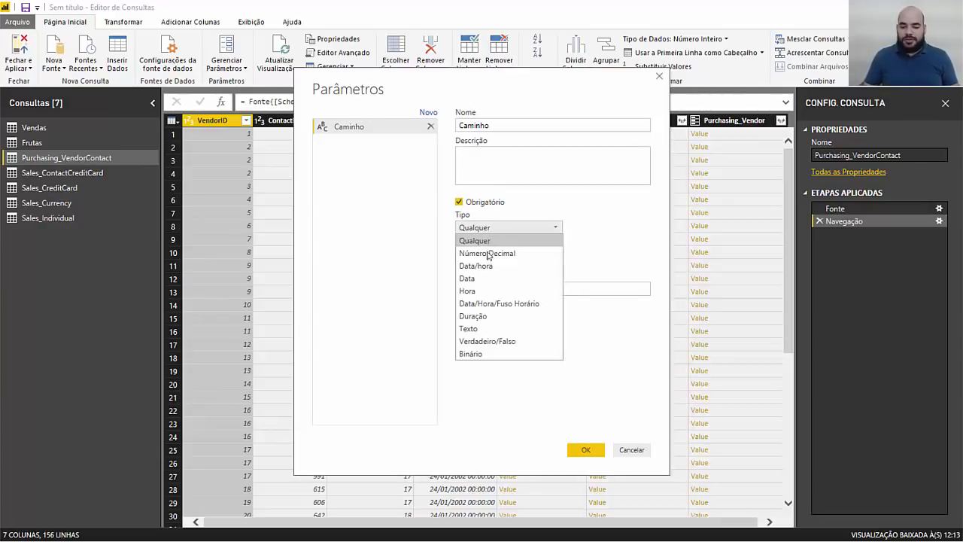
pyautogui.click(485, 328)
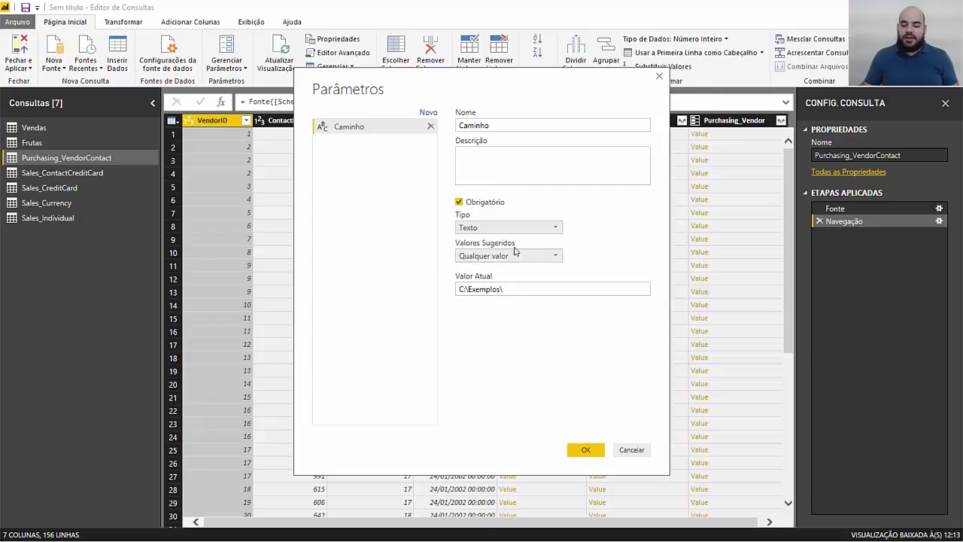
pyautogui.click(586, 450)
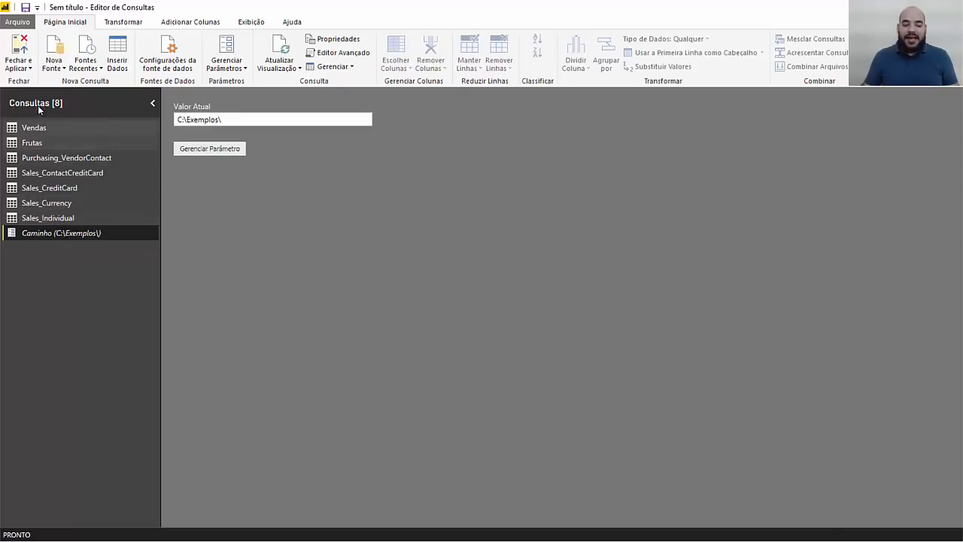
# - Open the Fonte step settings of the Vendas query and switch the file path to the advanced mode with separate parts
pyautogui.click(34, 128)
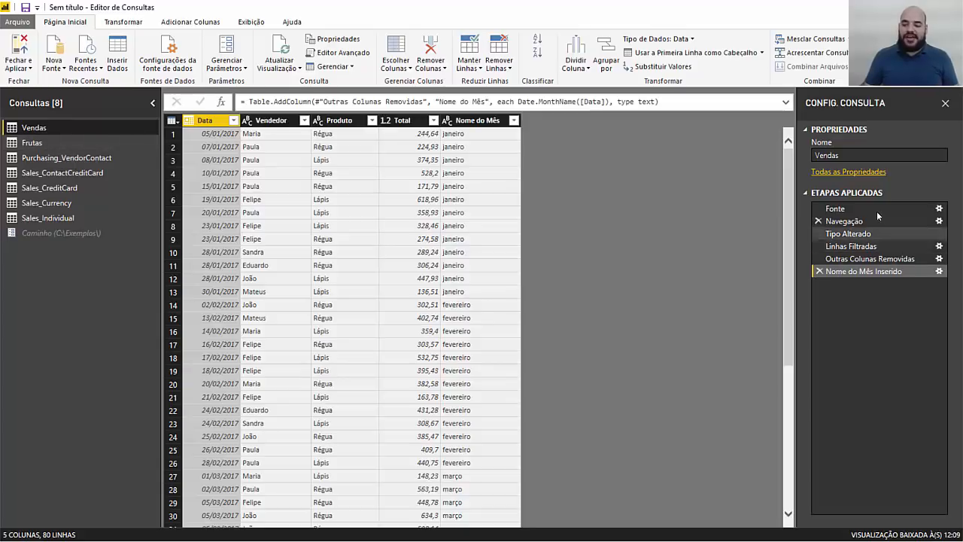
pyautogui.click(931, 210)
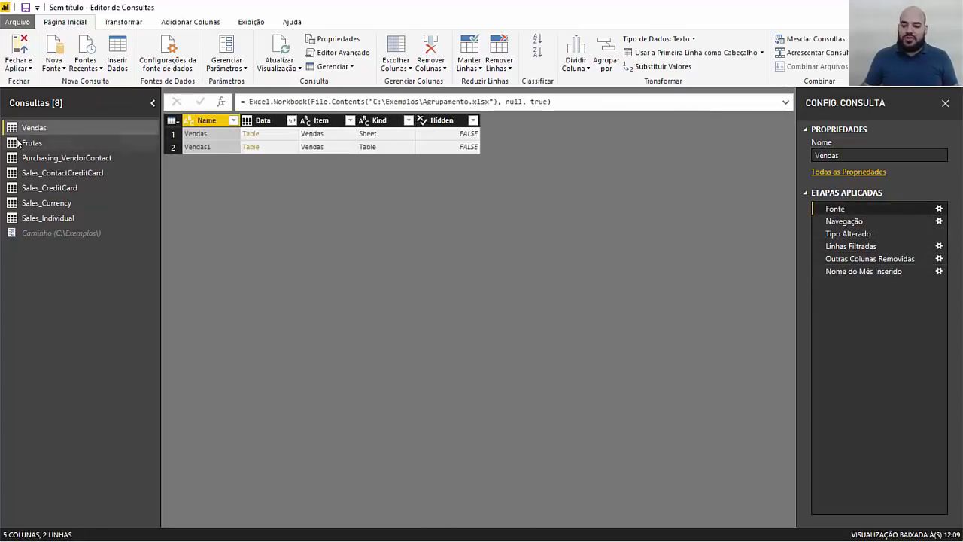
pyautogui.click(939, 210)
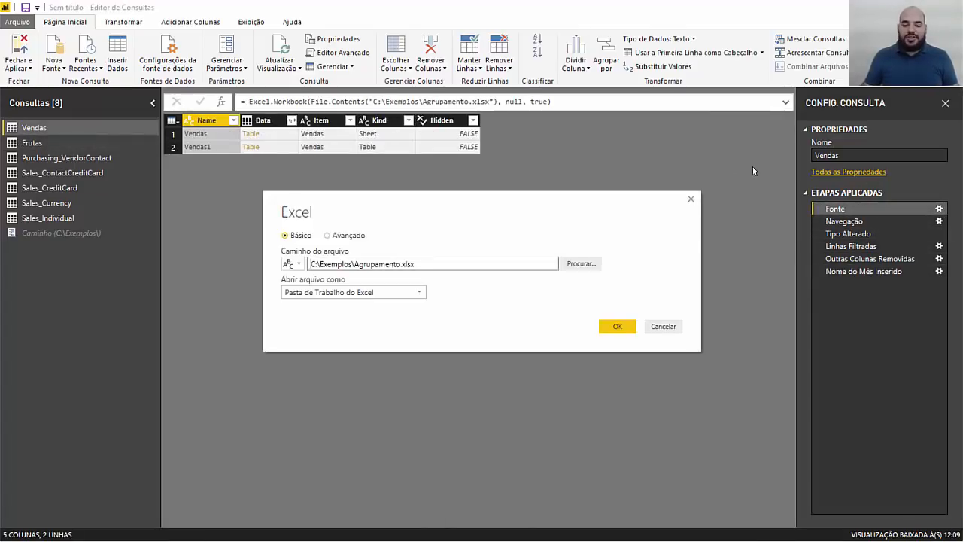
pyautogui.moveTo(334, 212); pyautogui.dragTo(249, 191)
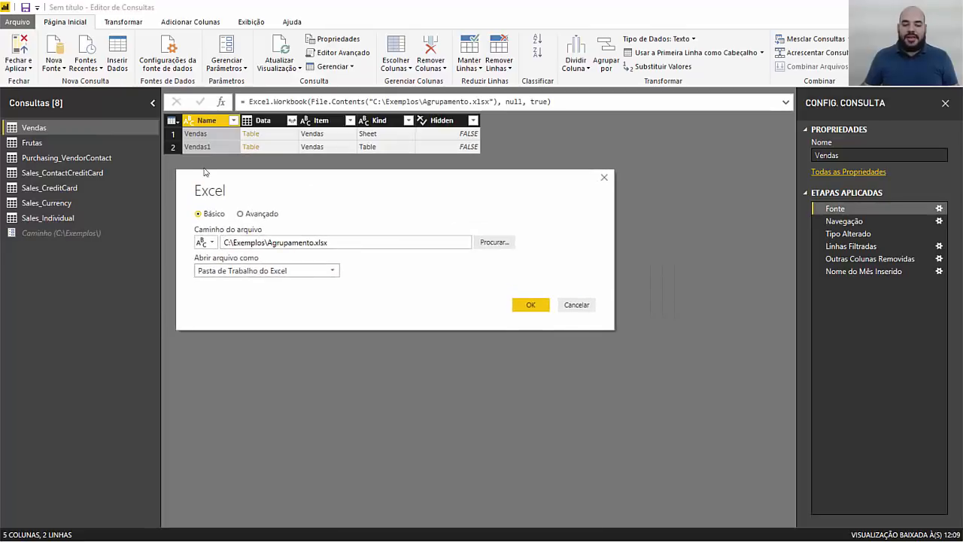
pyautogui.click(252, 214)
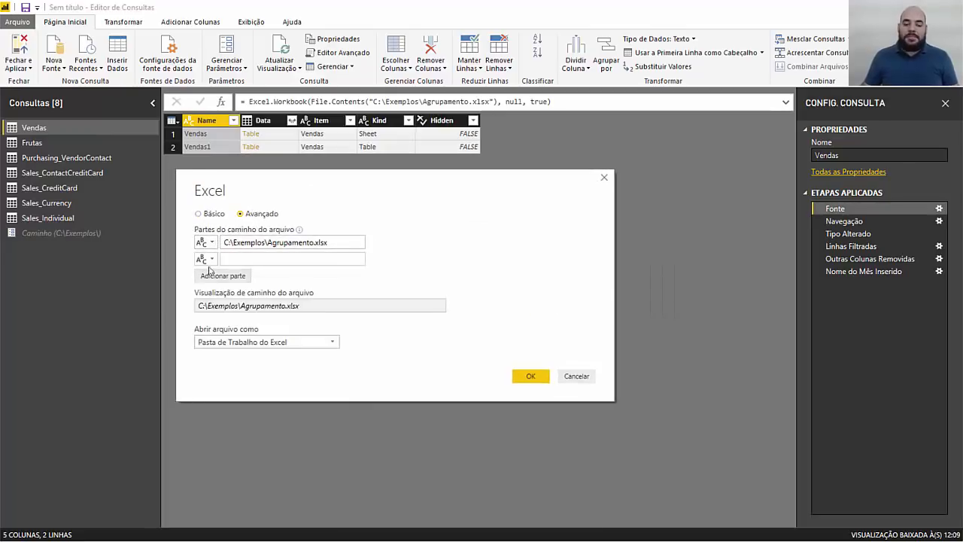
# - Build the Vendas file path from the Caminho parameter plus the text part Agrupamento.xlsx, and check the query's last step and Fonte formula
pyautogui.click(264, 262)
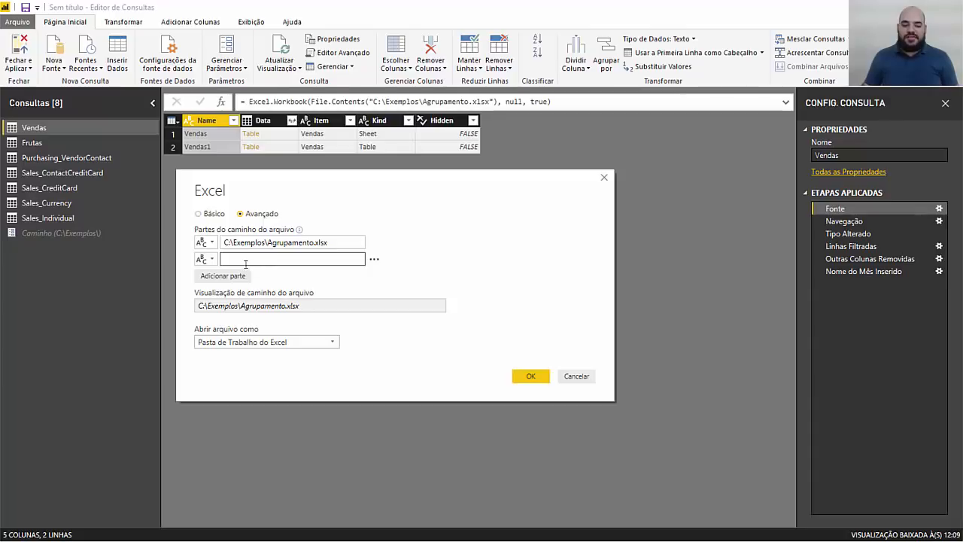
pyautogui.click(224, 243)
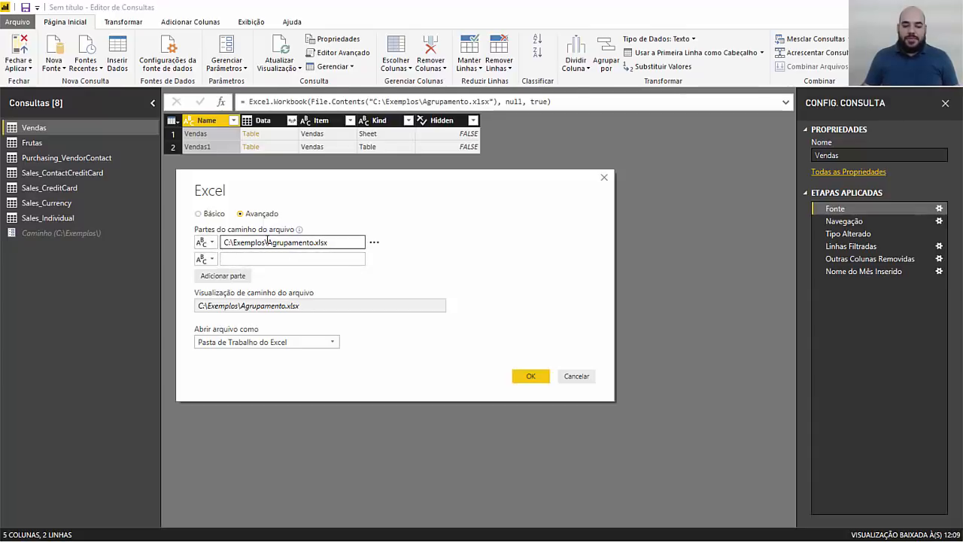
pyautogui.moveTo(268, 242); pyautogui.dragTo(328, 242)
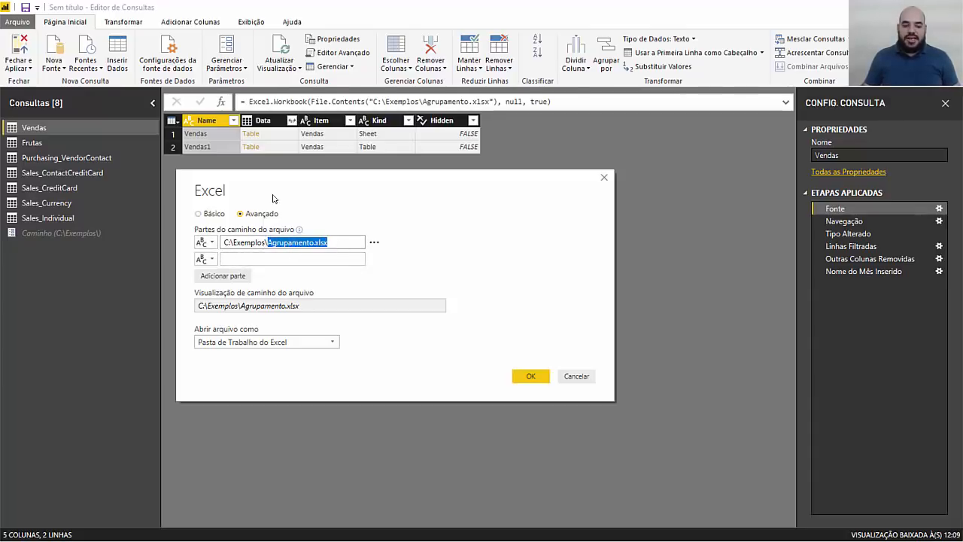
pyautogui.hotkey('ctrl', 'c')
pyautogui.click(298, 257)
pyautogui.hotkey('ctrl', 'v')
pyautogui.click(205, 242)
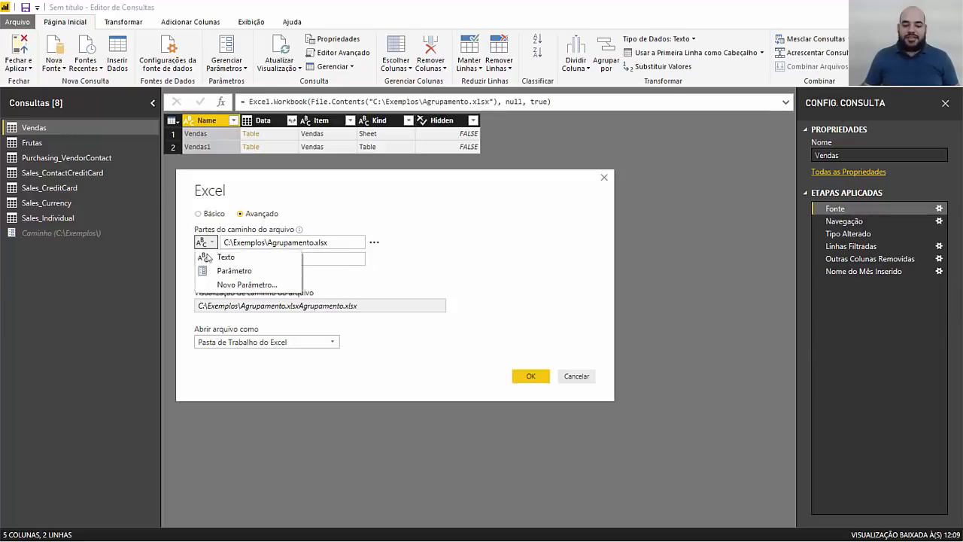
pyautogui.click(226, 270)
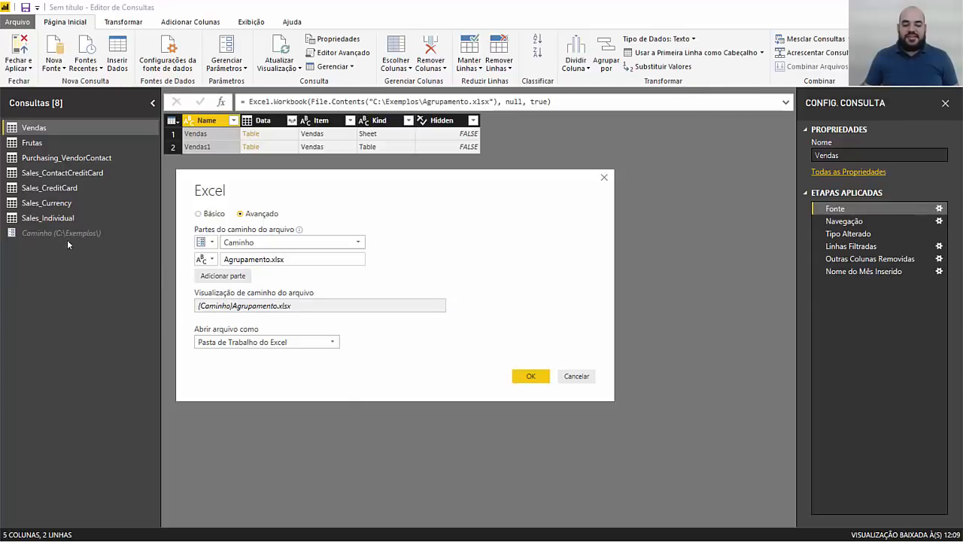
pyautogui.click(530, 376)
pyautogui.click(866, 271)
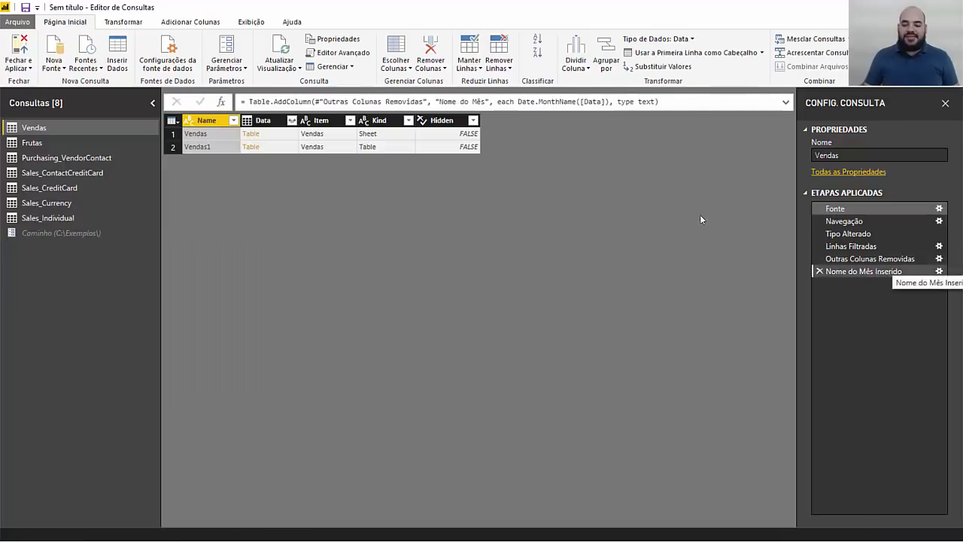
pyautogui.click(871, 209)
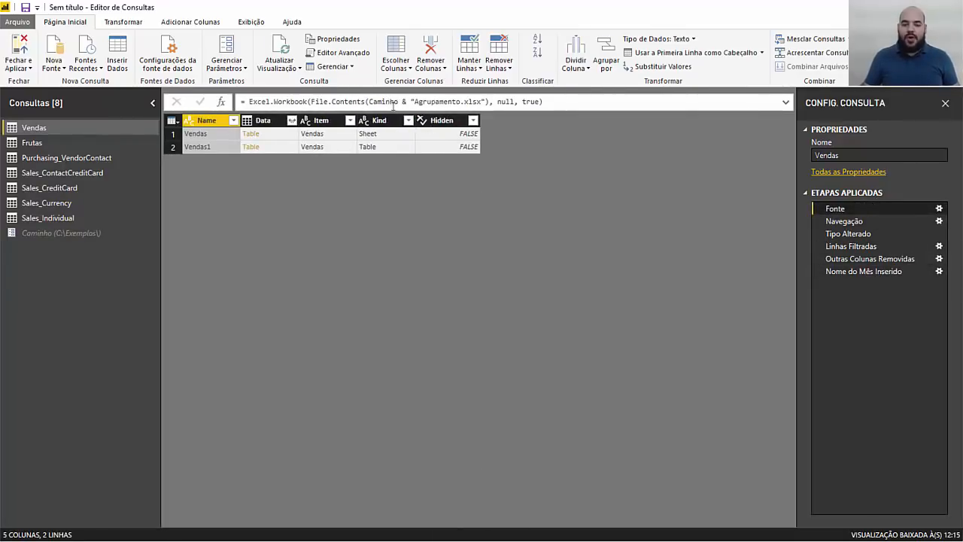
# - Open the Fonte step settings of the Frutas query and switch the file path to the advanced mode with separate parts
pyautogui.click(31, 143)
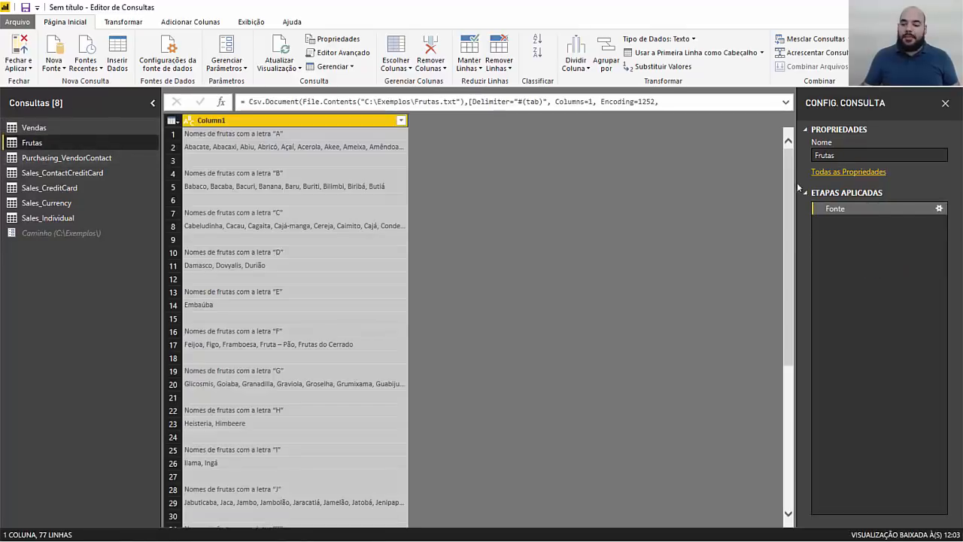
pyautogui.click(939, 210)
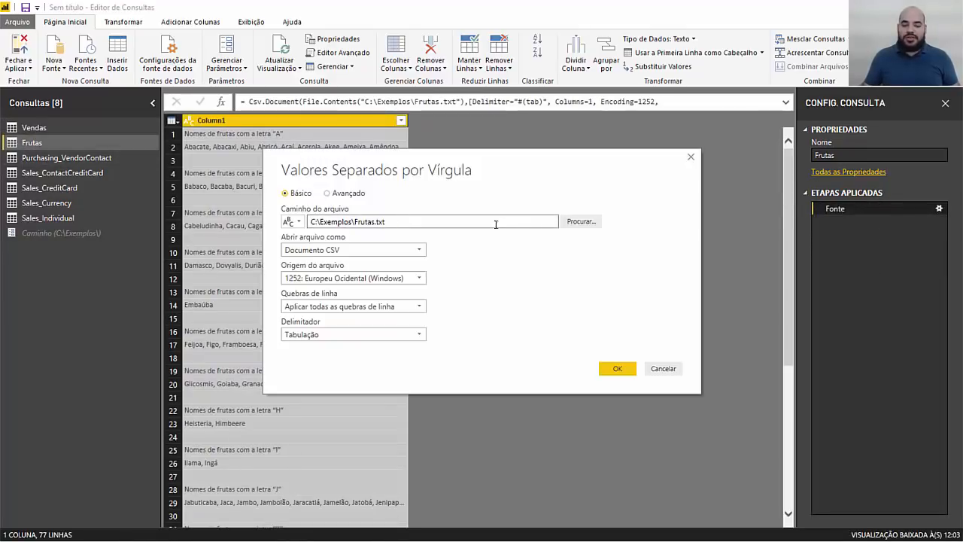
pyautogui.click(354, 196)
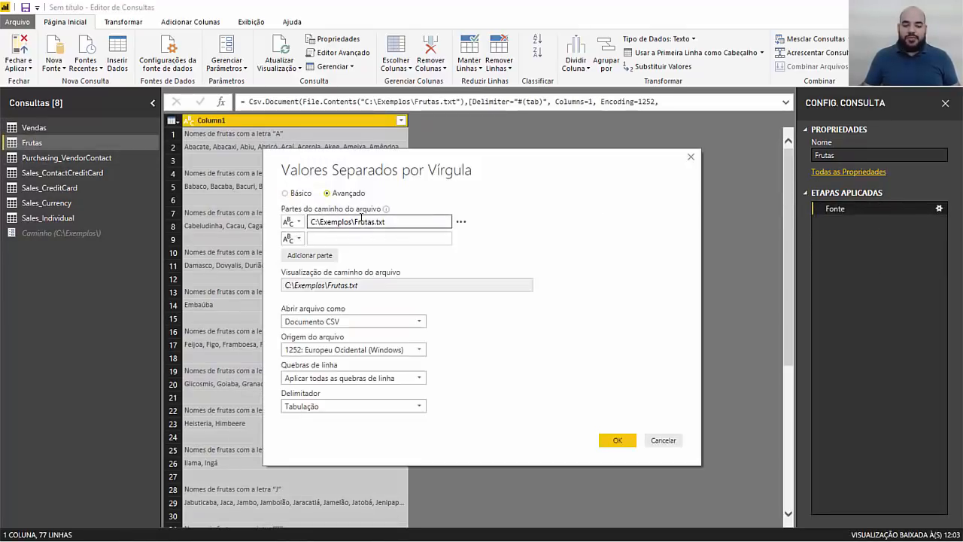
pyautogui.click(299, 225)
pyautogui.click(308, 251)
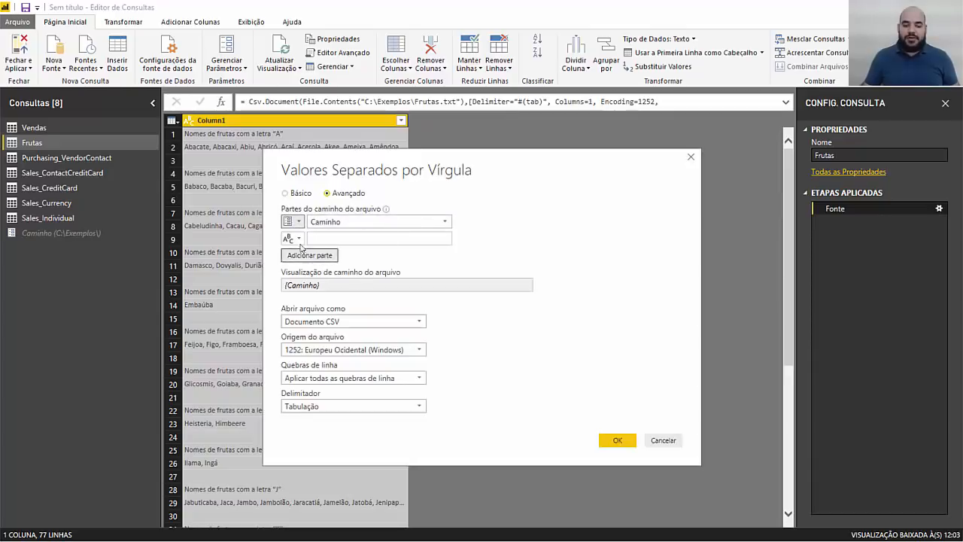
pyautogui.click(320, 238)
pyautogui.click(293, 221)
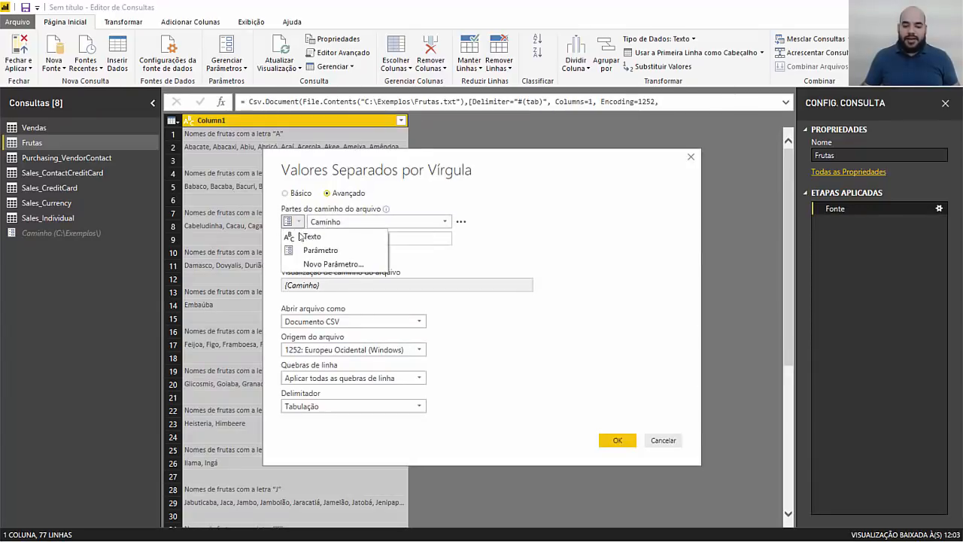
pyautogui.click(308, 237)
# - Copy Frutas.txt into the second path part, use the Caminho parameter as the first part, and apply the Frutas source settings
pyautogui.moveTo(352, 222); pyautogui.dragTo(385, 222)
pyautogui.hotkey('ctrl', 'c')
pyautogui.click(379, 238)
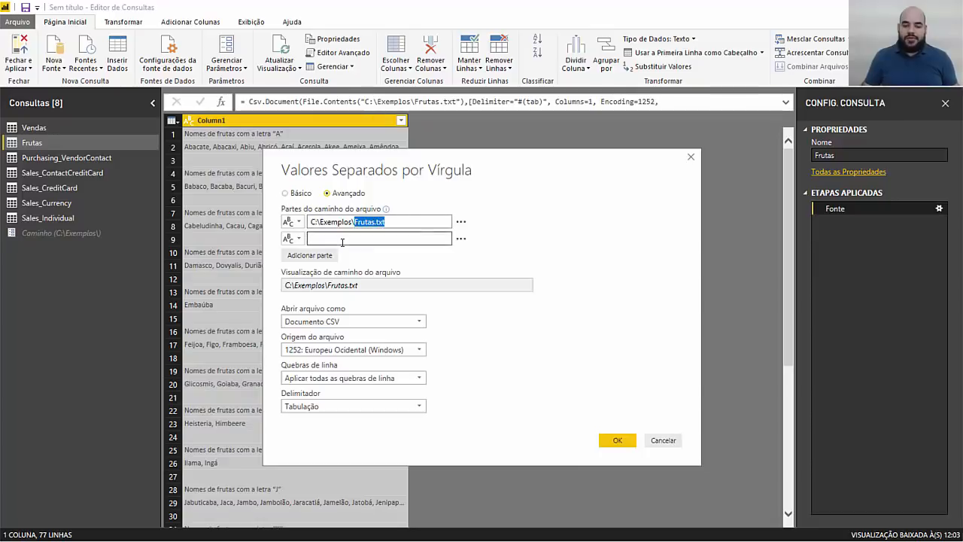
pyautogui.hotkey('ctrl', 'v')
pyautogui.click(294, 221)
pyautogui.click(313, 251)
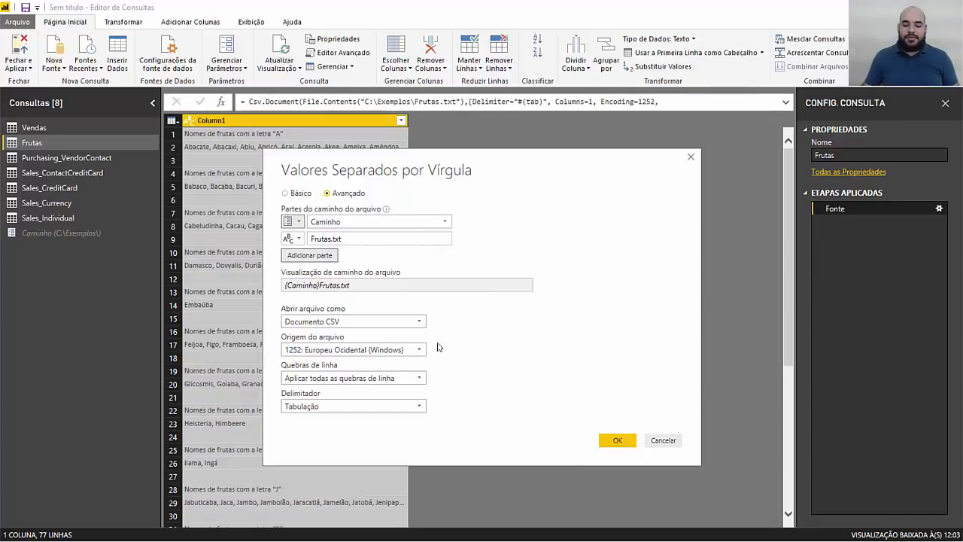
pyautogui.click(617, 440)
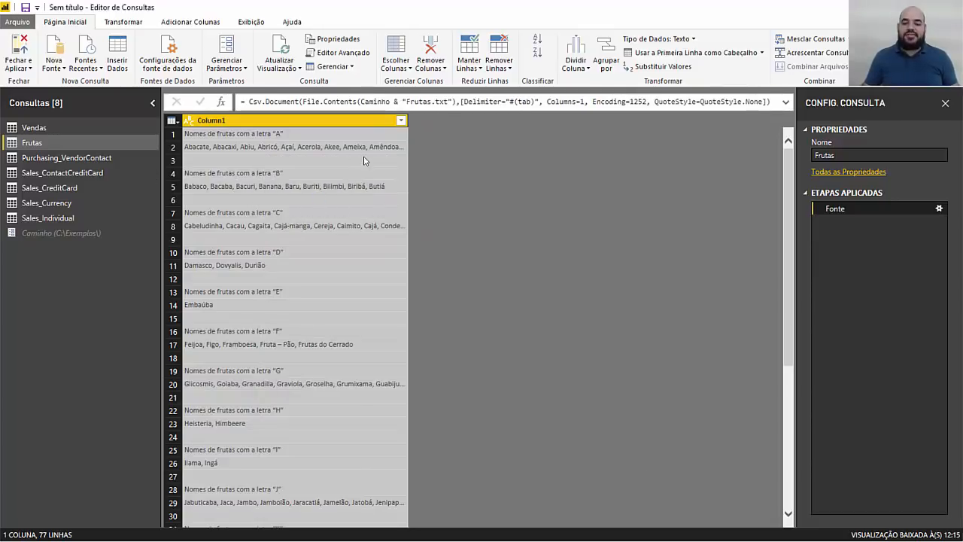
# - Open the Caminho parameter from the query list
pyautogui.click(76, 236)
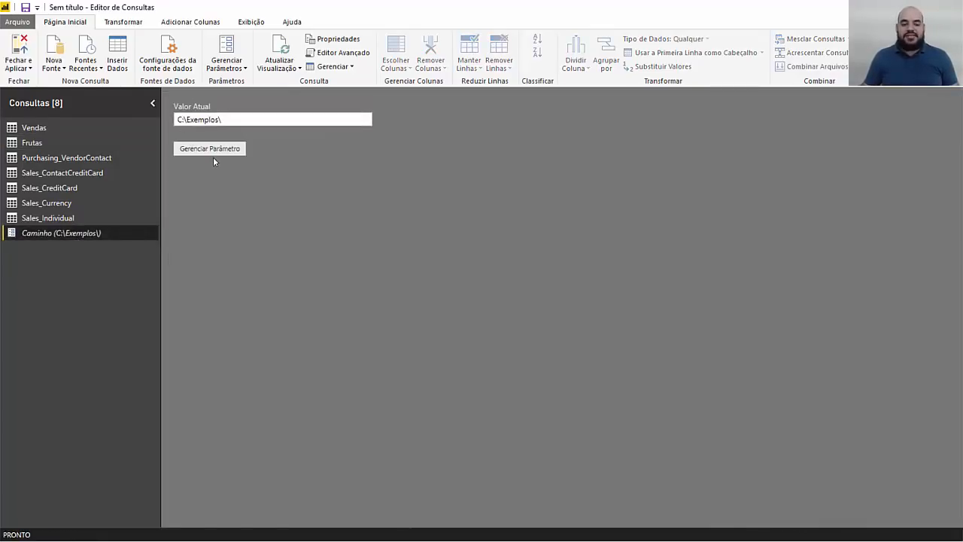